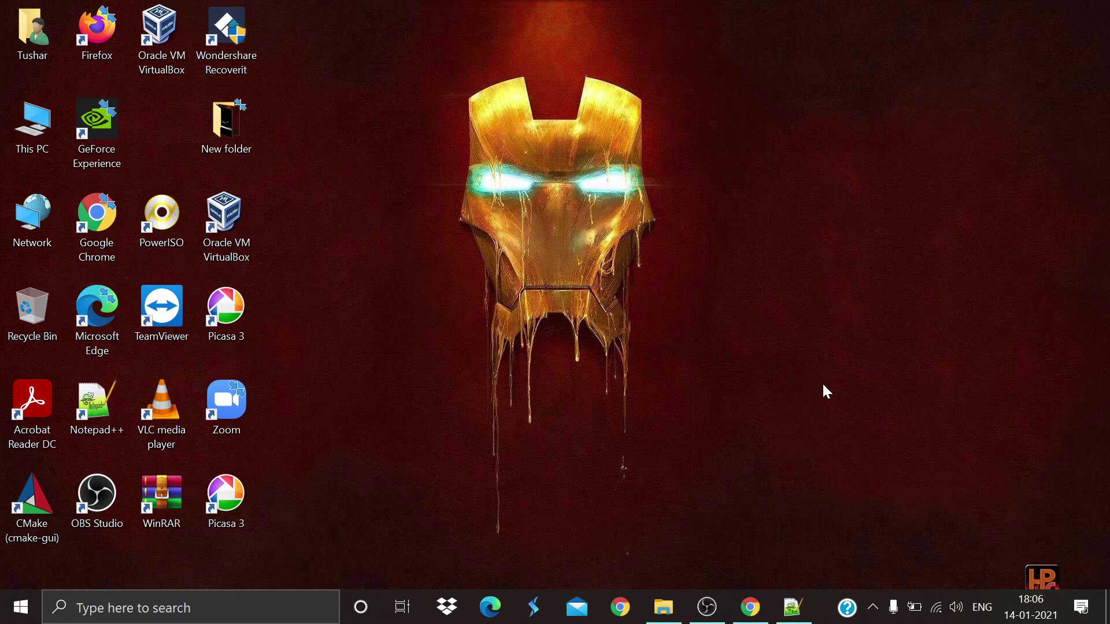
# - Check the JDK 8 downloads page, then open the Java folder on drive C: in File Explorer
pyautogui.click(755, 607)
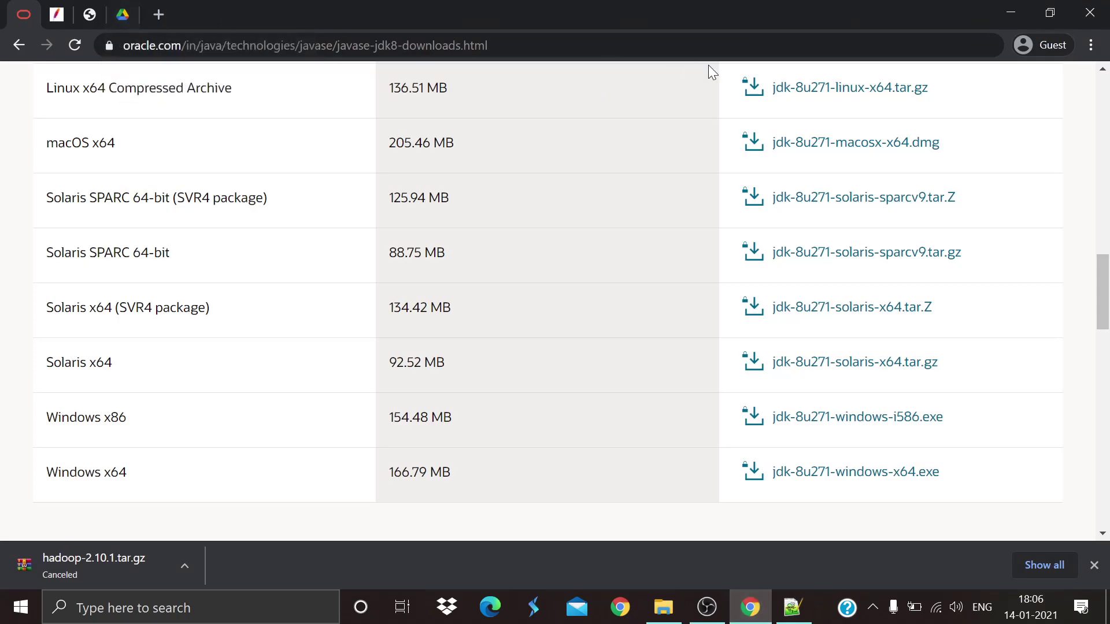
pyautogui.moveTo(1107, 259)
pyautogui.mouseDown()
pyautogui.moveTo(1108, 130)
pyautogui.moveTo(1109, 249)
pyautogui.mouseUp()
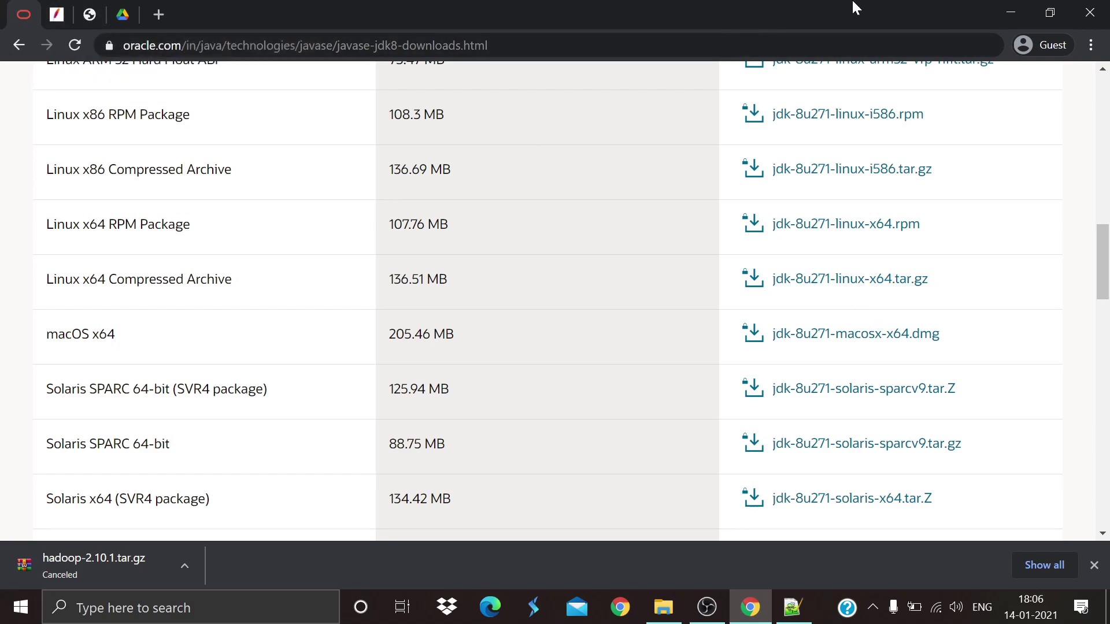
pyautogui.click(1011, 12)
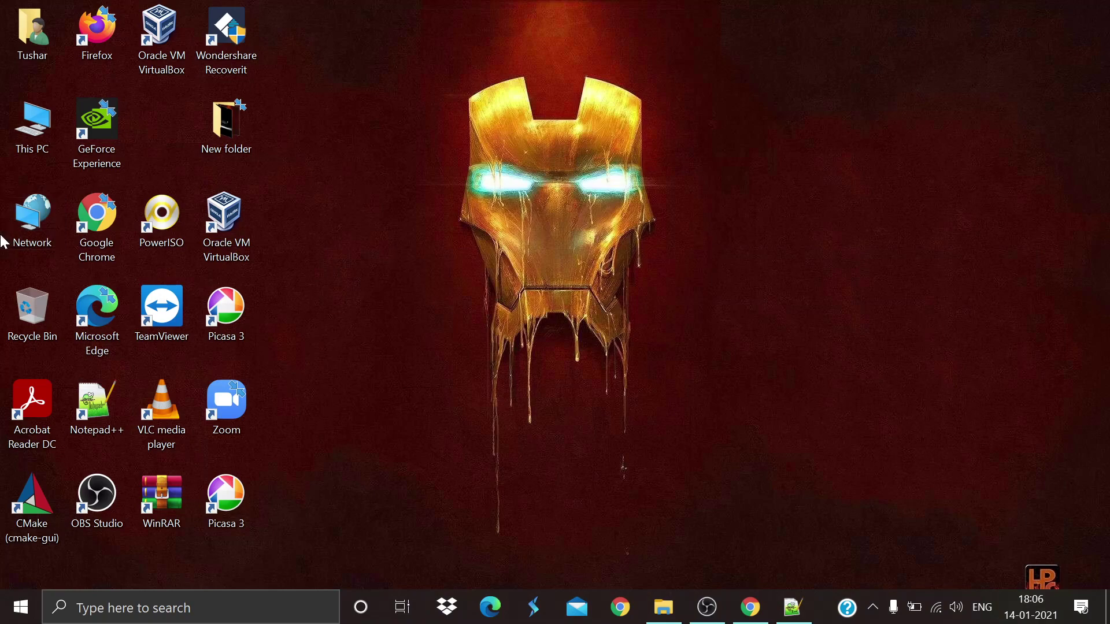
pyautogui.doubleClick(36, 132)
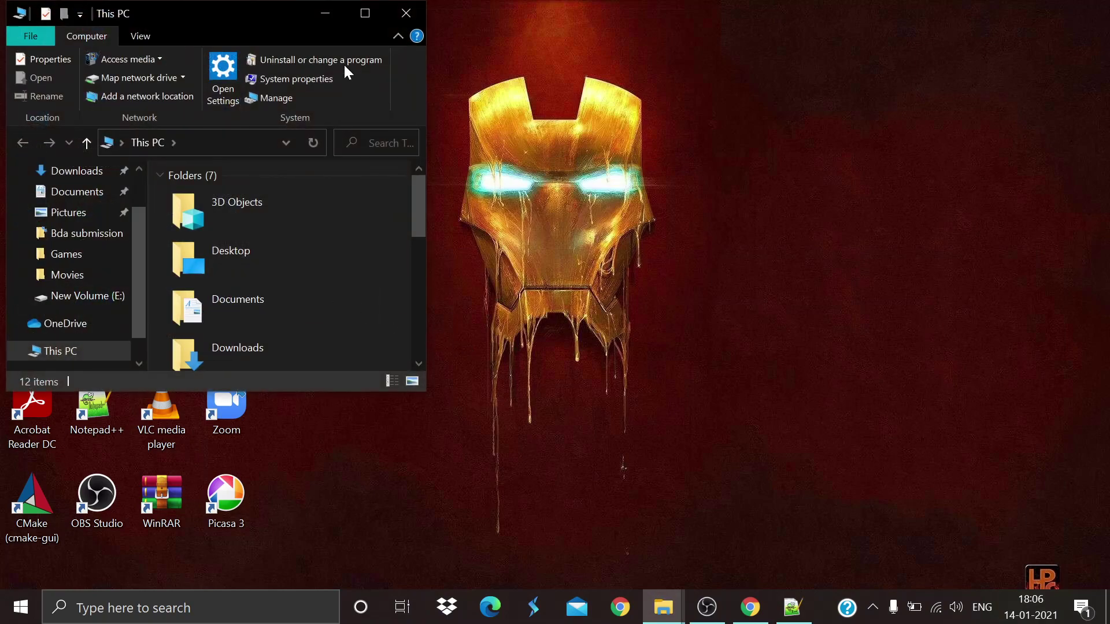
pyautogui.click(365, 13)
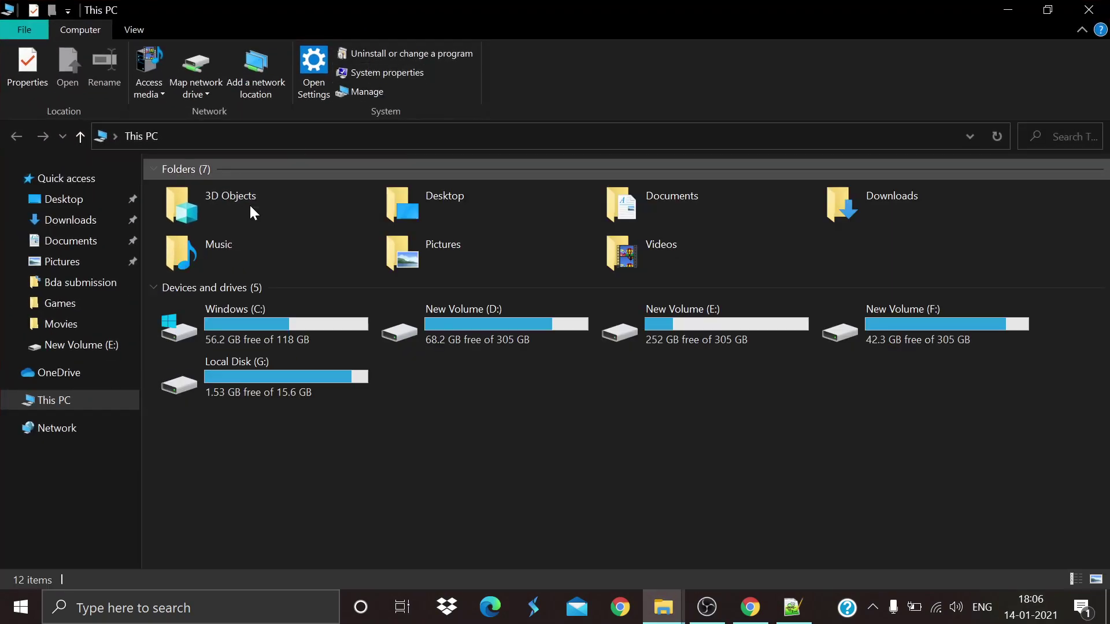
pyautogui.doubleClick(280, 320)
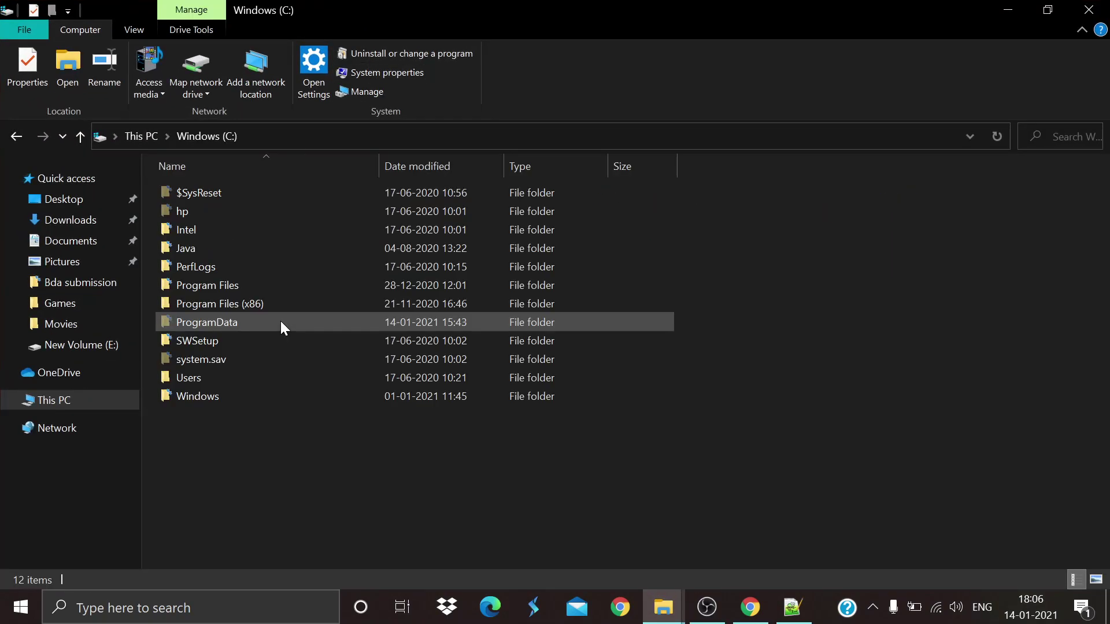
pyautogui.doubleClick(264, 250)
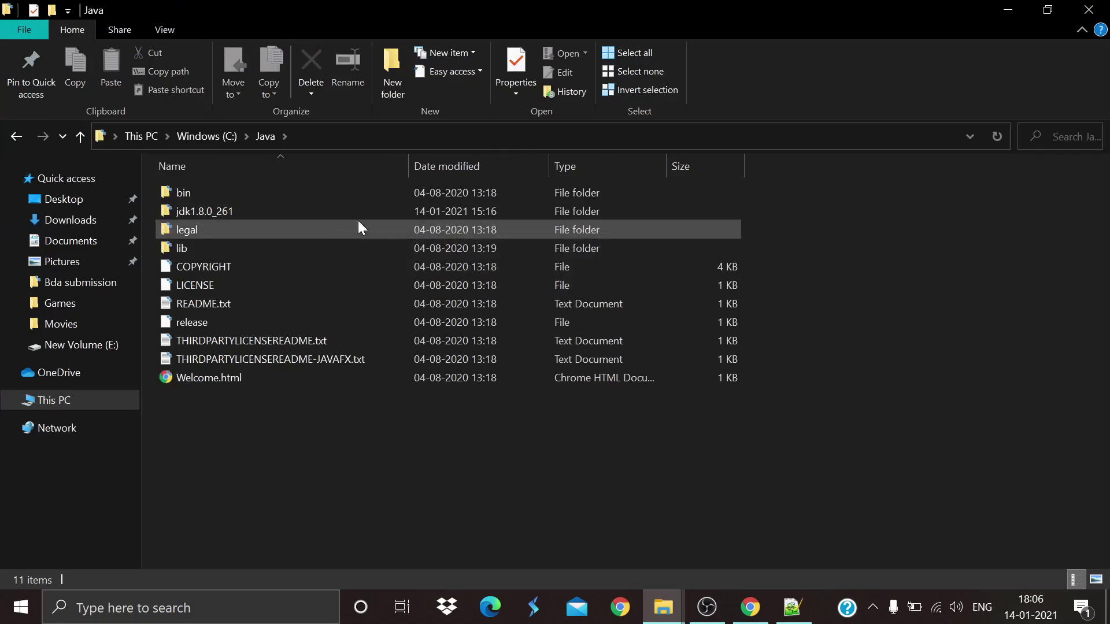
# - Open the Environment Variables dialog through This PC's advanced system settings
pyautogui.click(997, 10)
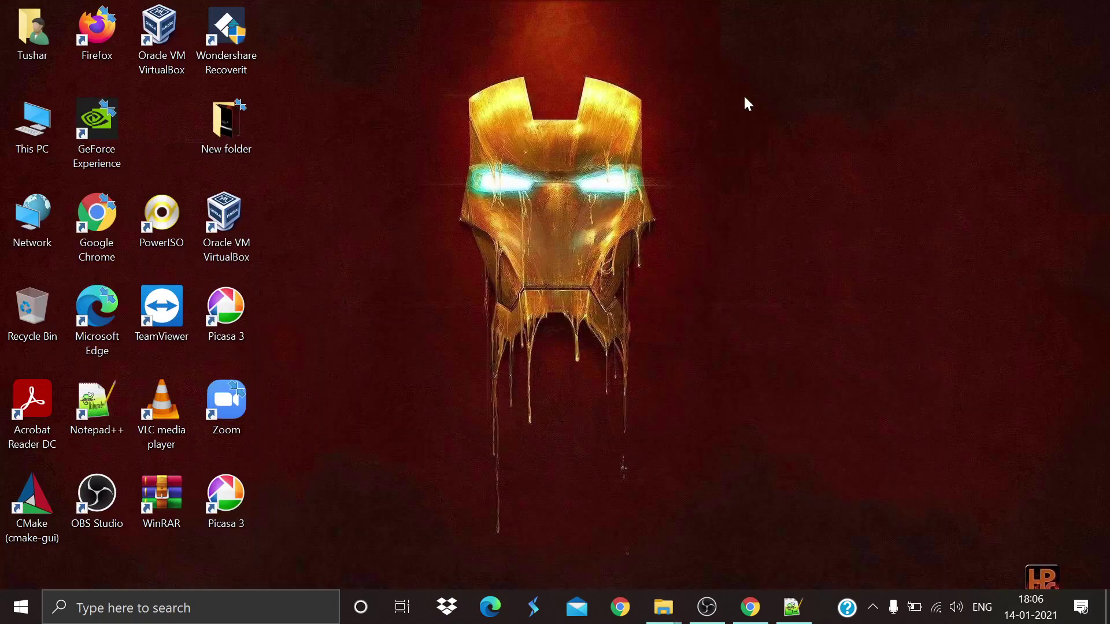
pyautogui.rightClick(36, 126)
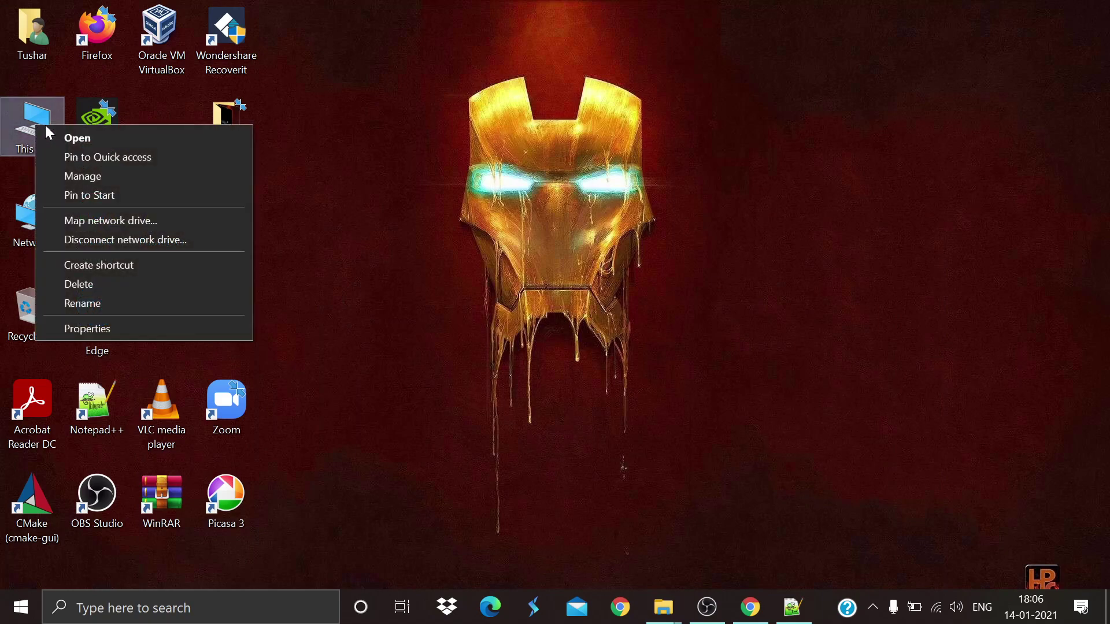
pyautogui.click(139, 328)
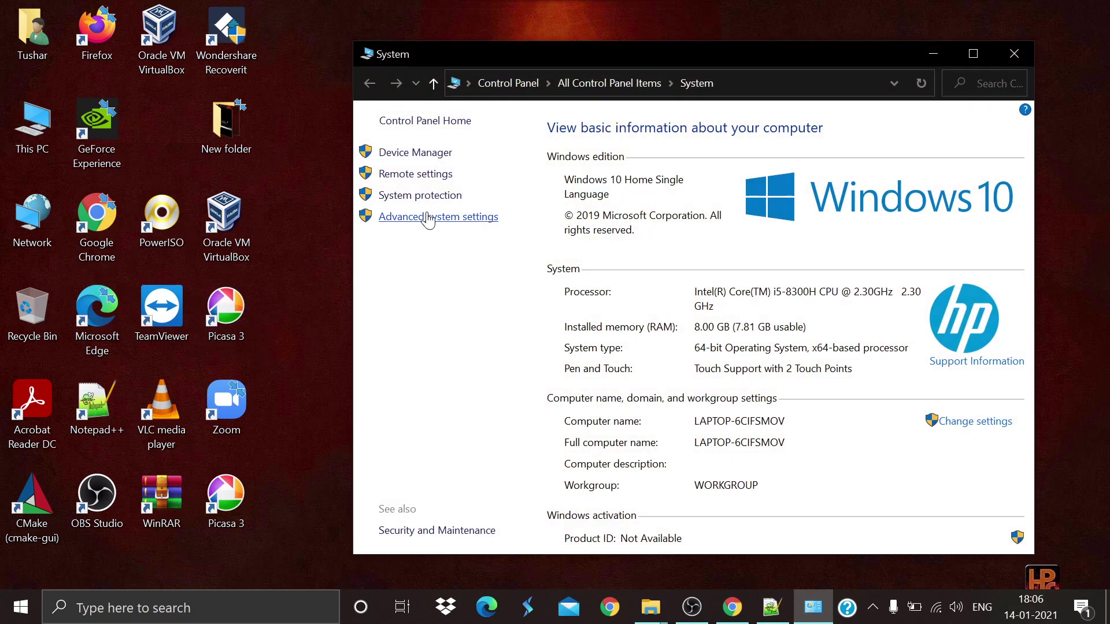
pyautogui.click(428, 219)
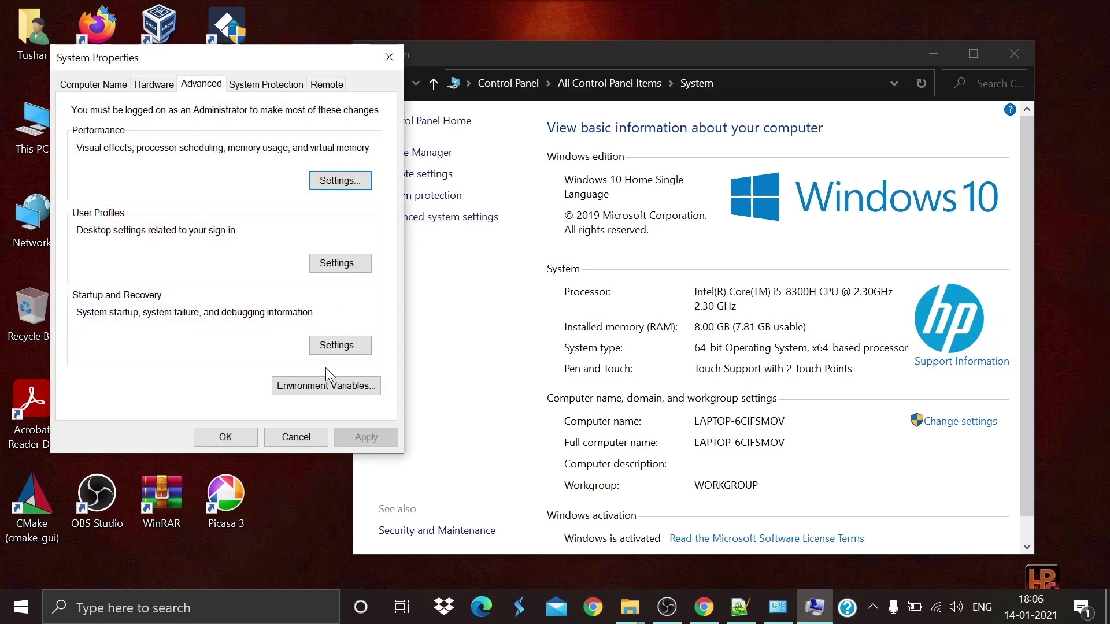
pyautogui.click(325, 387)
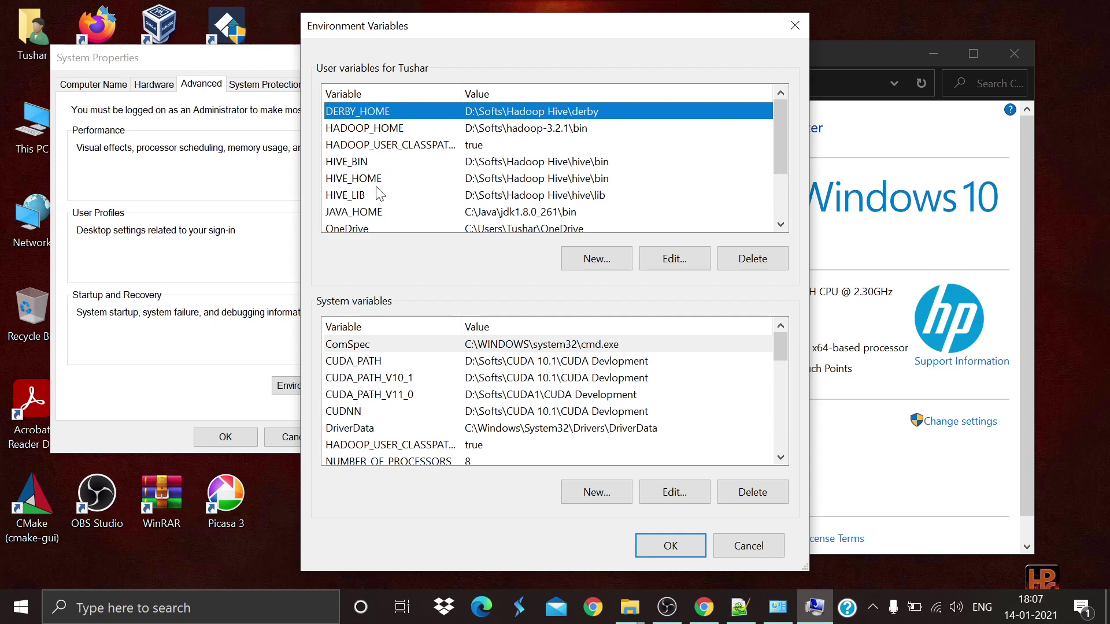
# - Inspect the JAVA_HOME user variable and keep its value unchanged
pyautogui.doubleClick(365, 215)
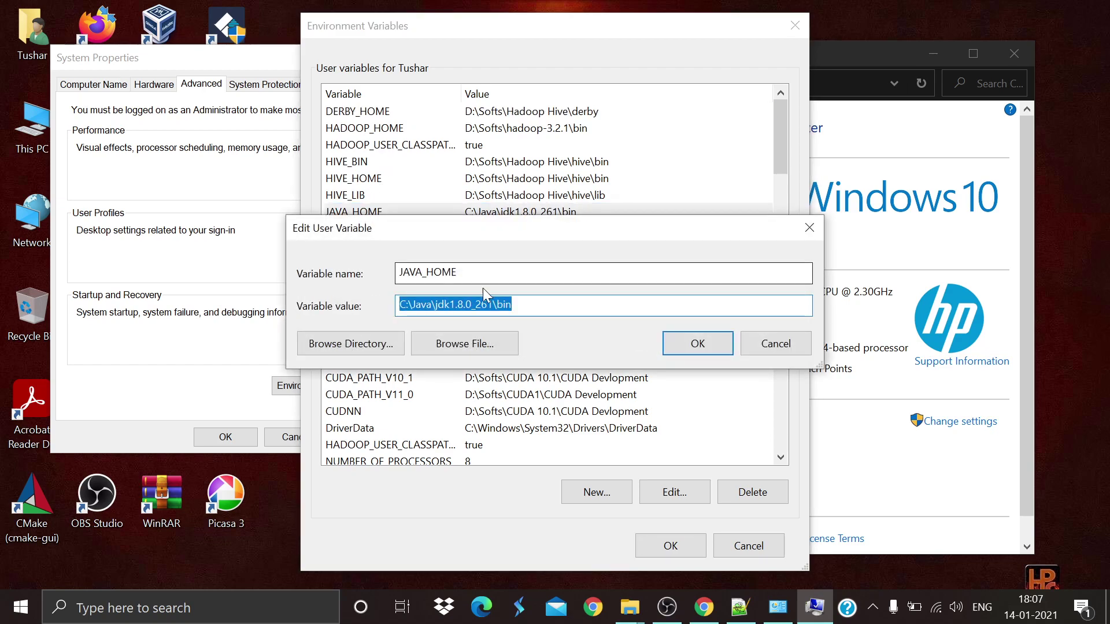
pyautogui.press('End')
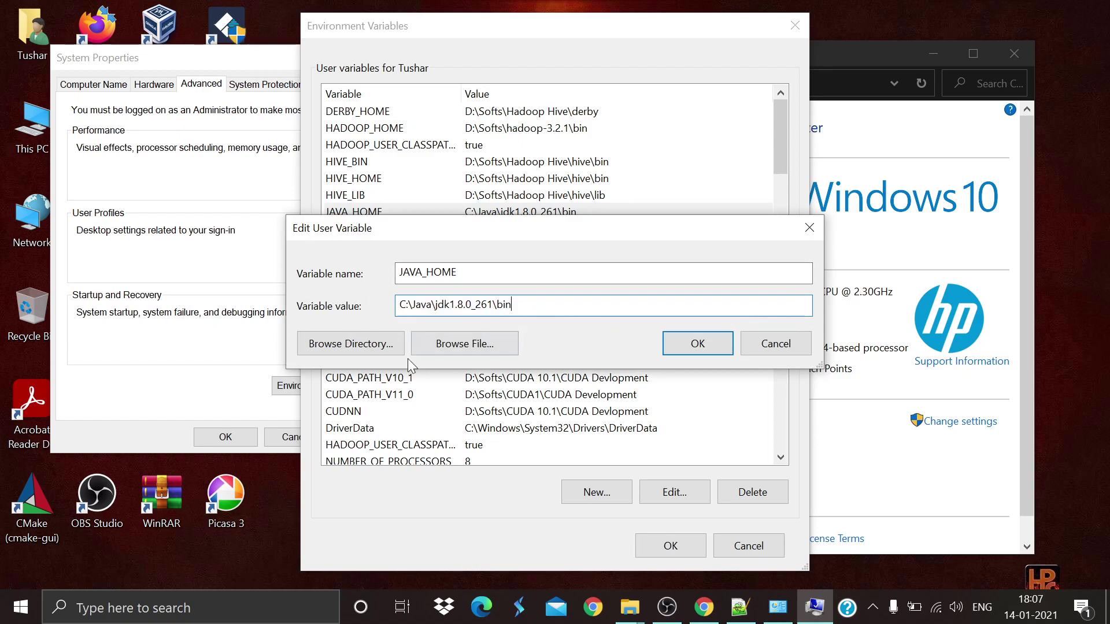
pyautogui.click(675, 340)
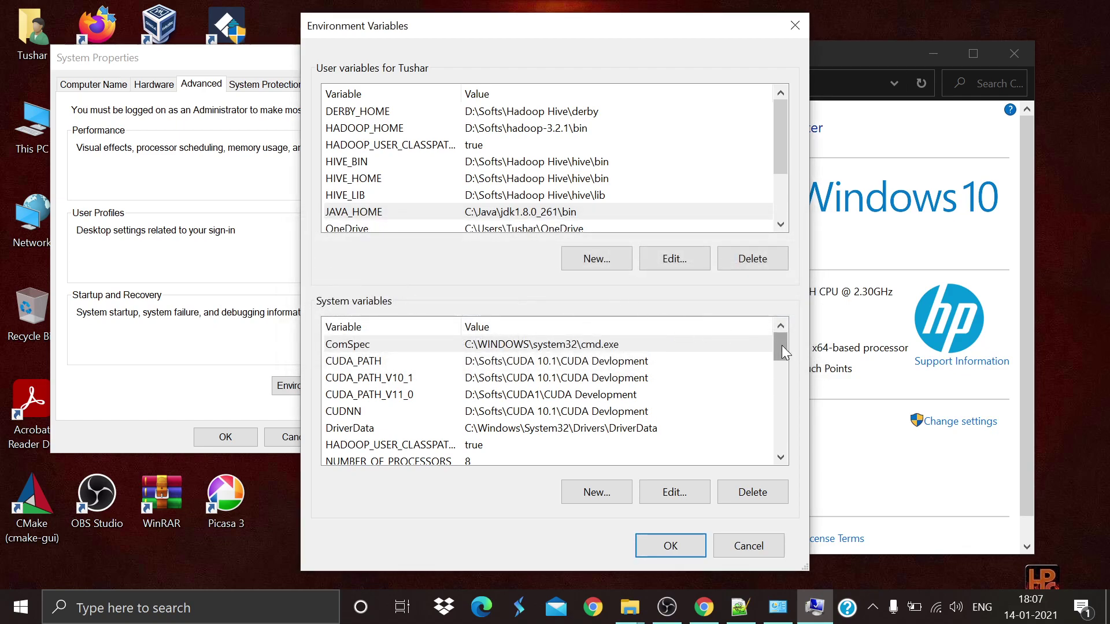
pyautogui.moveTo(782, 345); pyautogui.dragTo(786, 393)
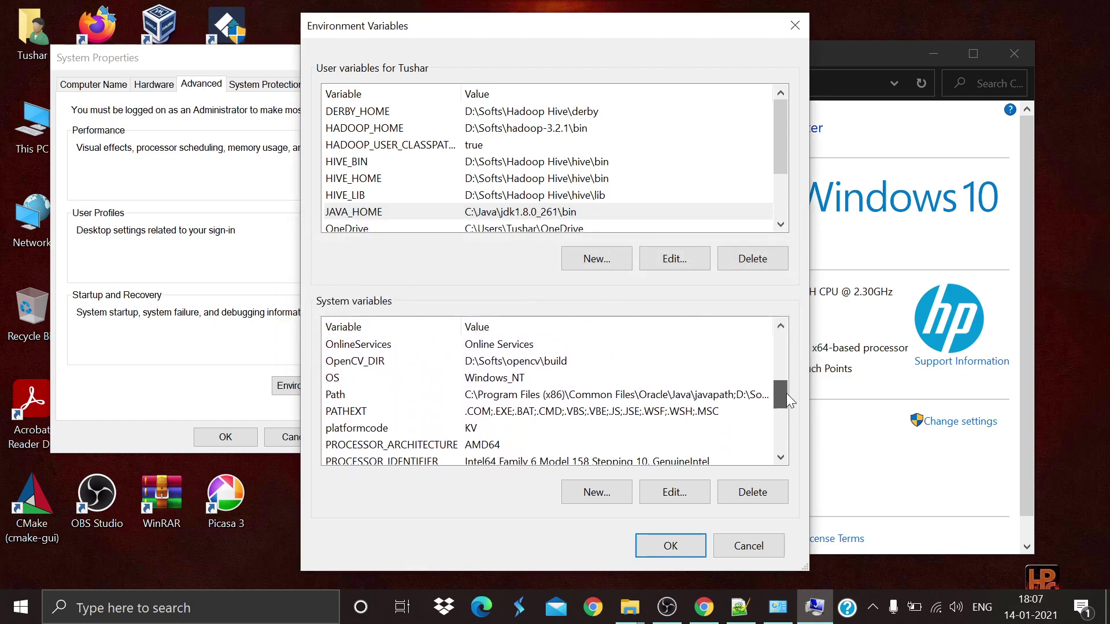
# - Review the system Path entries, including C:\Java\jdk1.8.0_261\bin, and close all dialogs with OK
pyautogui.doubleClick(441, 395)
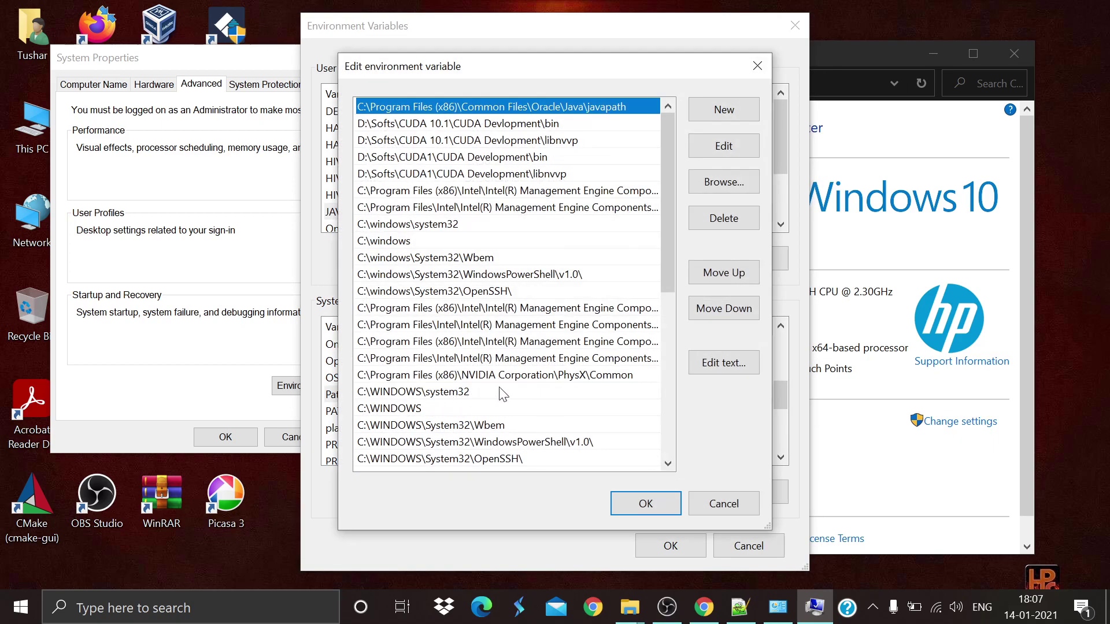
pyautogui.moveTo(671, 223); pyautogui.dragTo(677, 399)
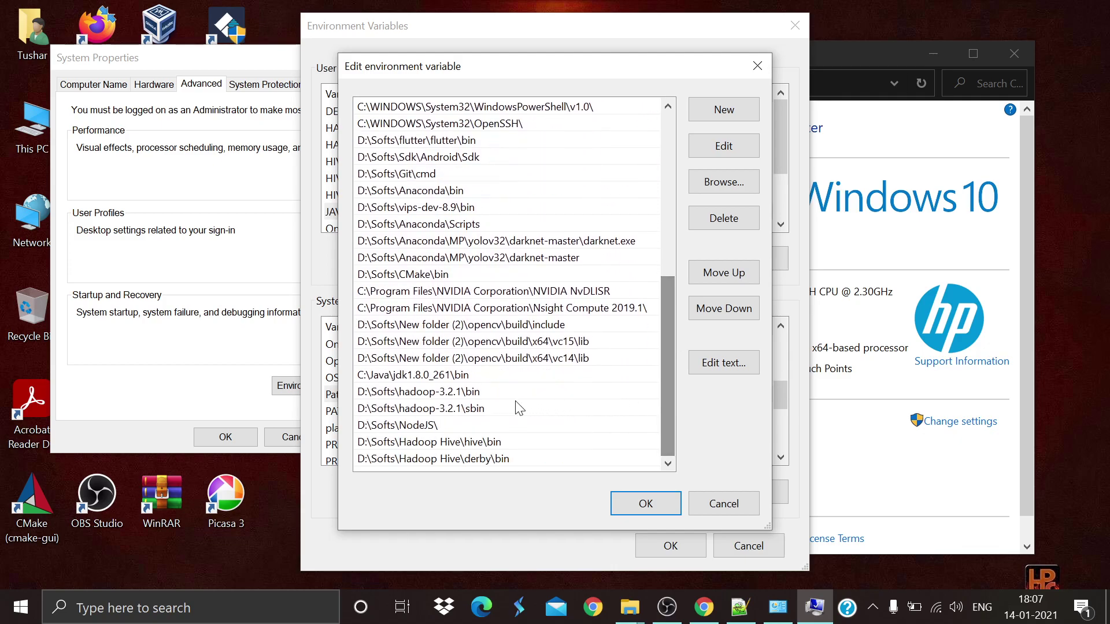
pyautogui.click(665, 505)
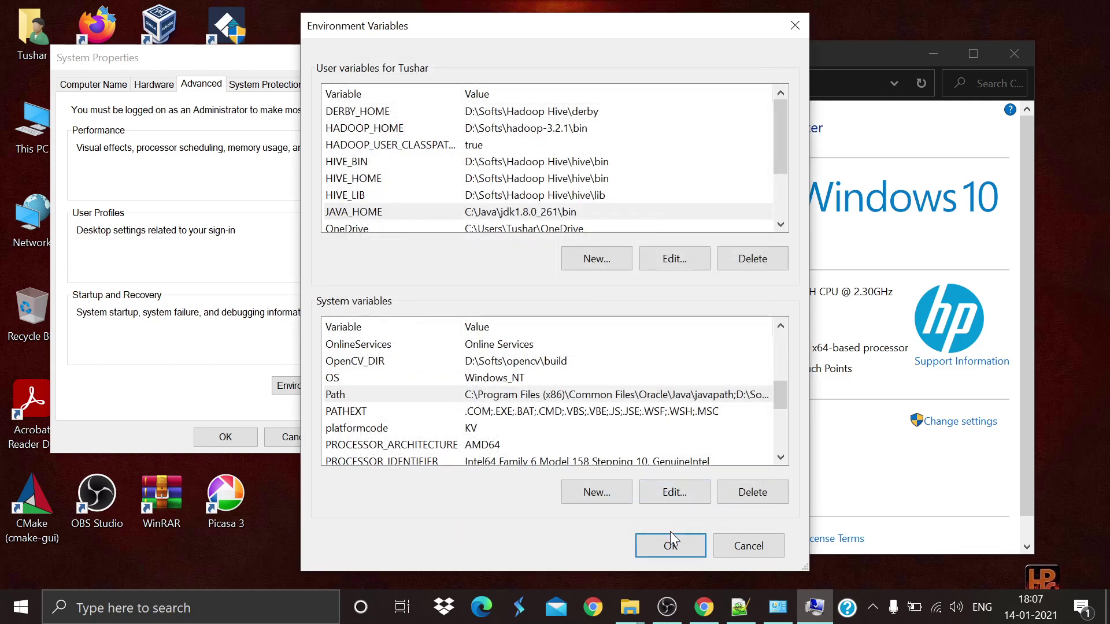
pyautogui.click(671, 546)
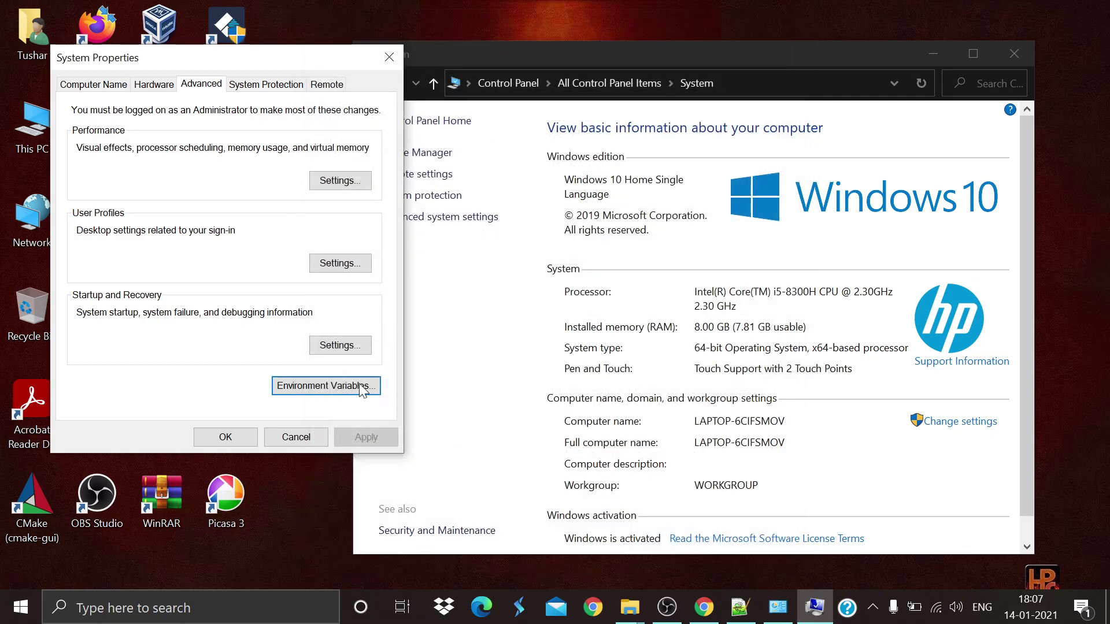
pyautogui.click(225, 438)
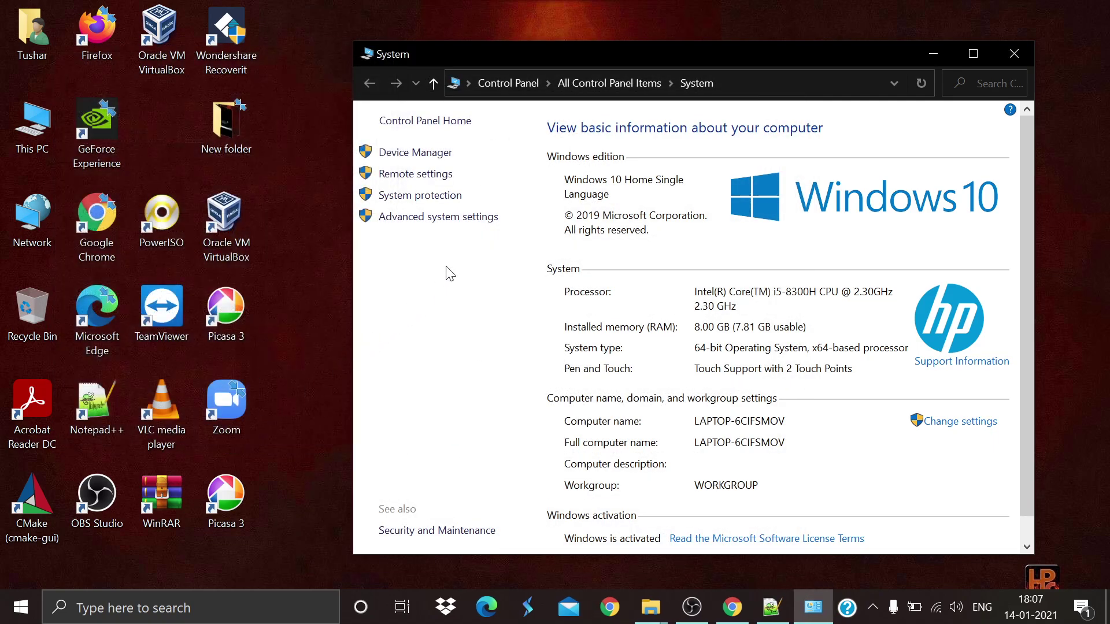
pyautogui.click(20, 607)
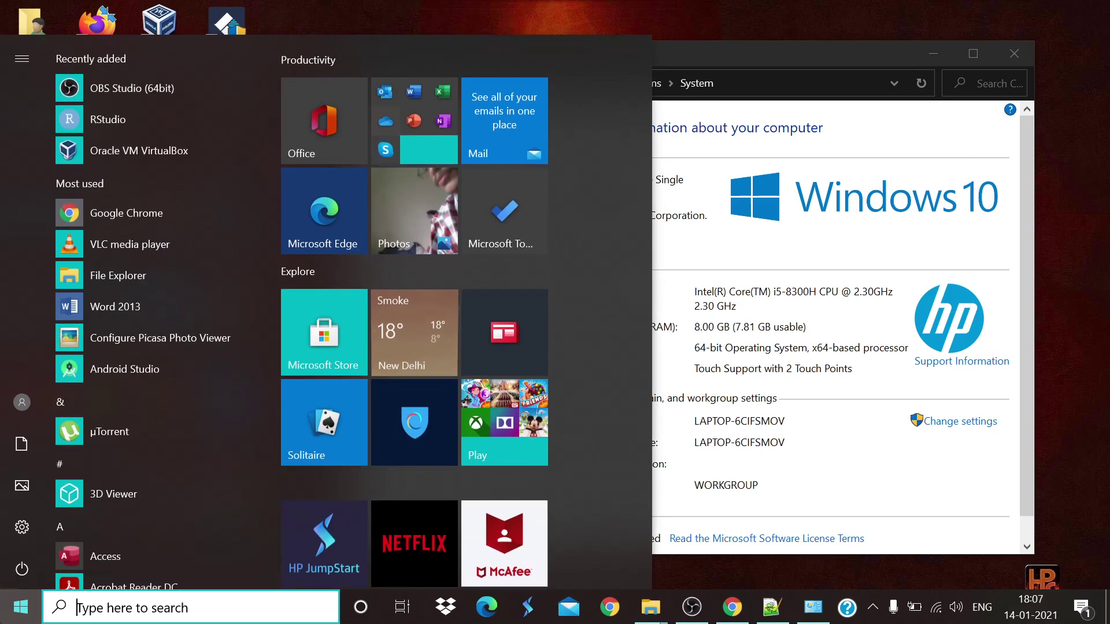
pyautogui.write('x')
pyautogui.press('BackSpace')
pyautogui.write('c')
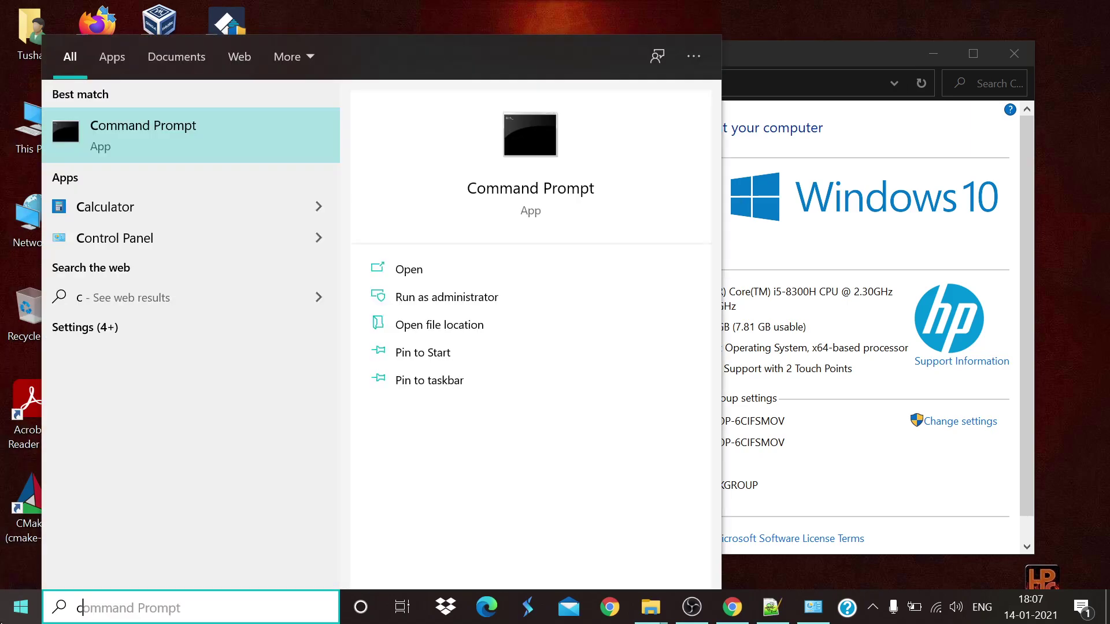
pyautogui.write('md')
pyautogui.press('Return')
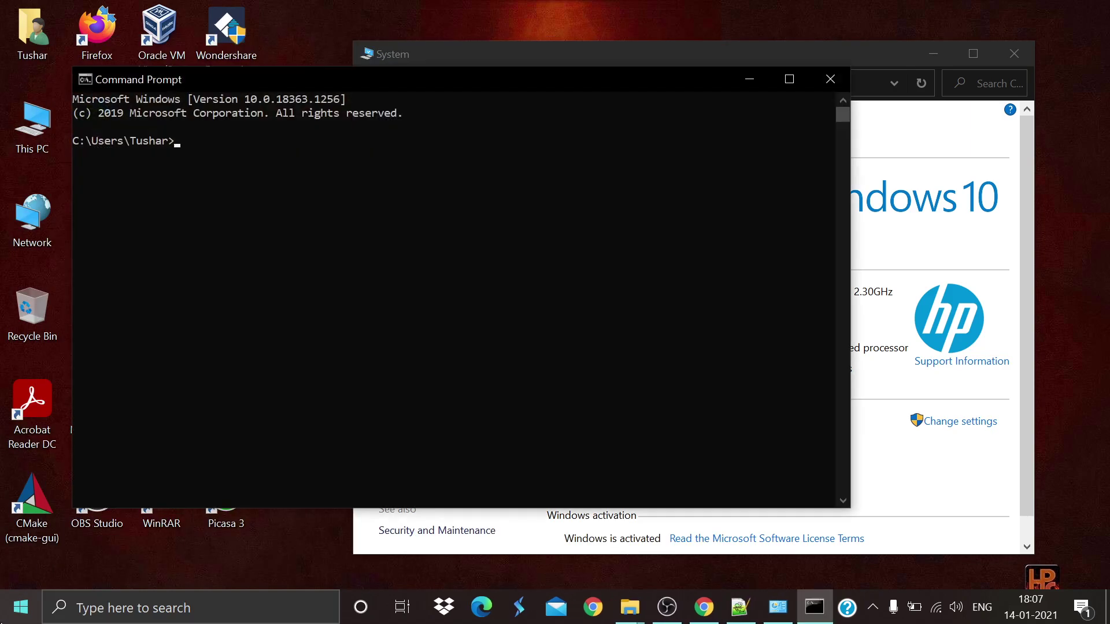
pyautogui.write('javac')
pyautogui.press('Return')
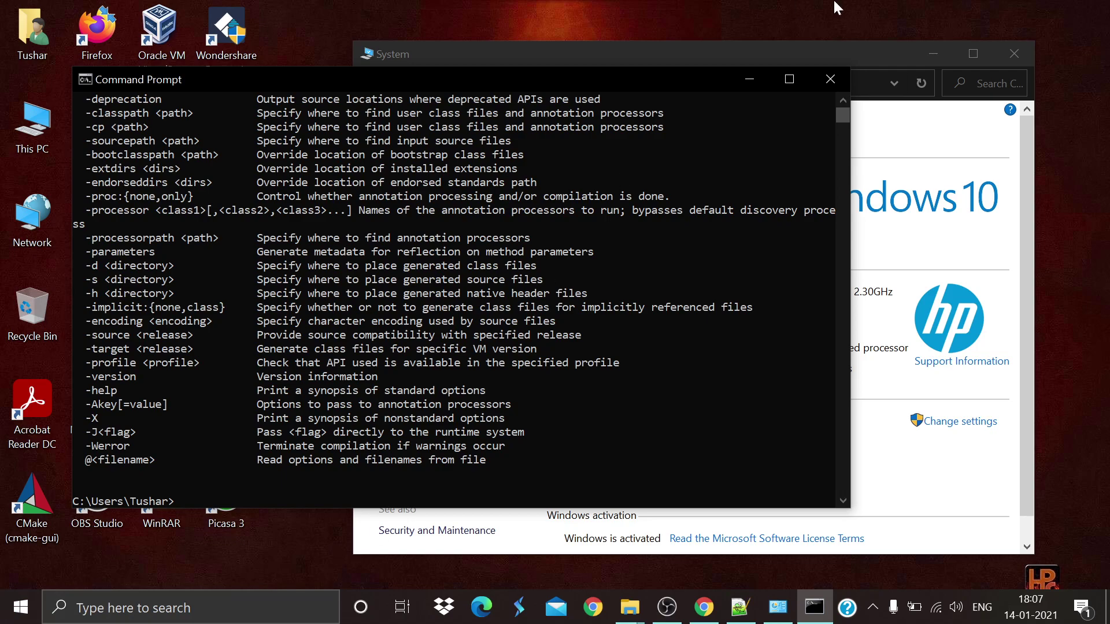
pyautogui.click(816, 79)
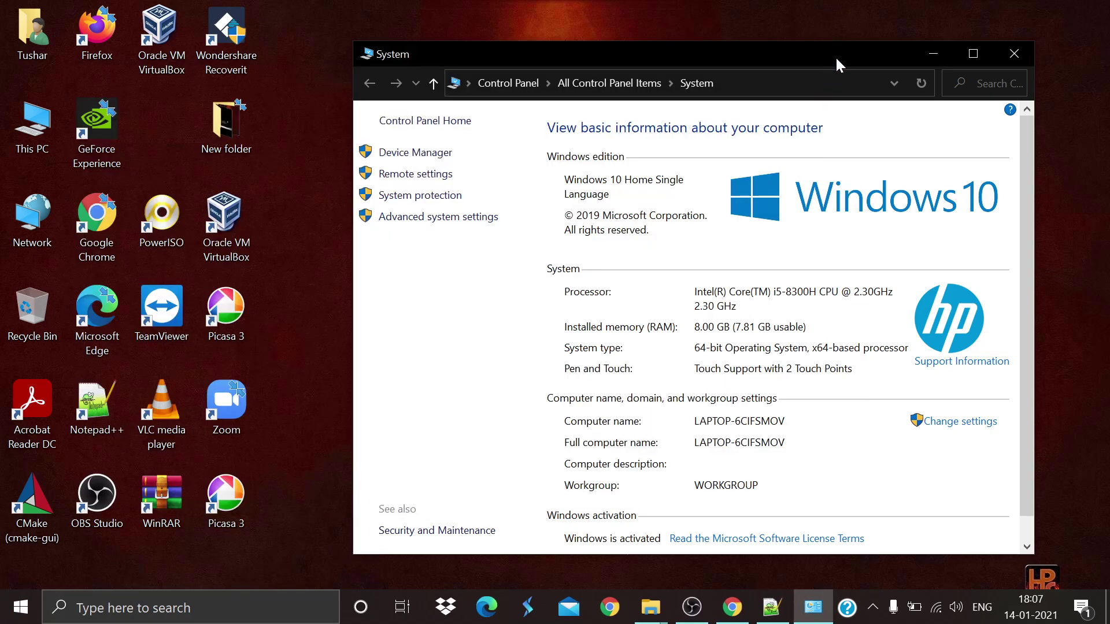
pyautogui.click(732, 607)
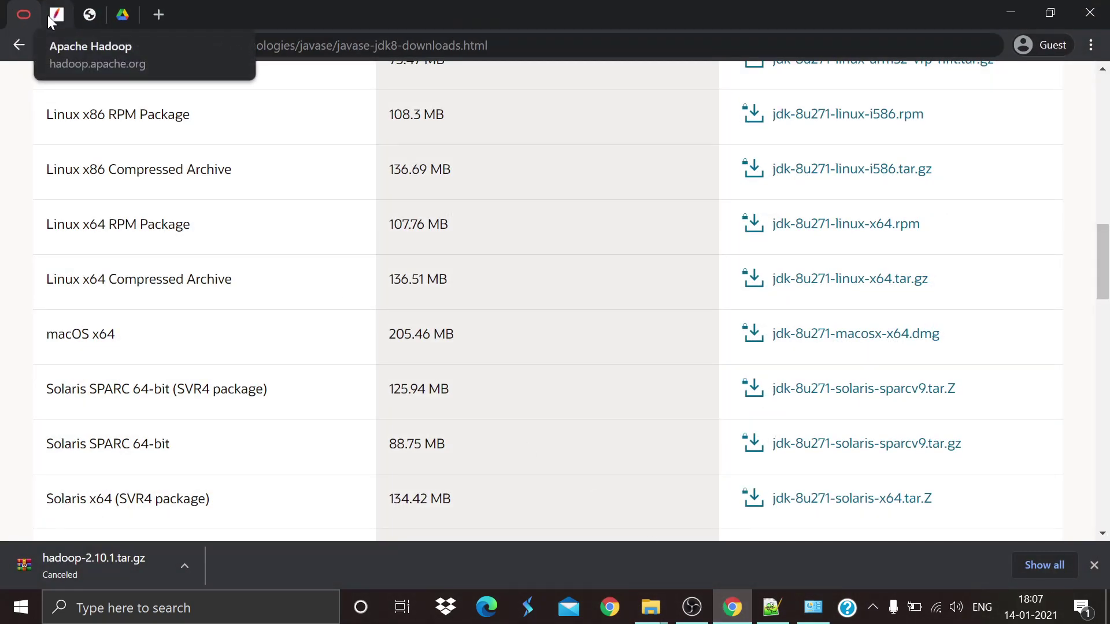
pyautogui.click(55, 18)
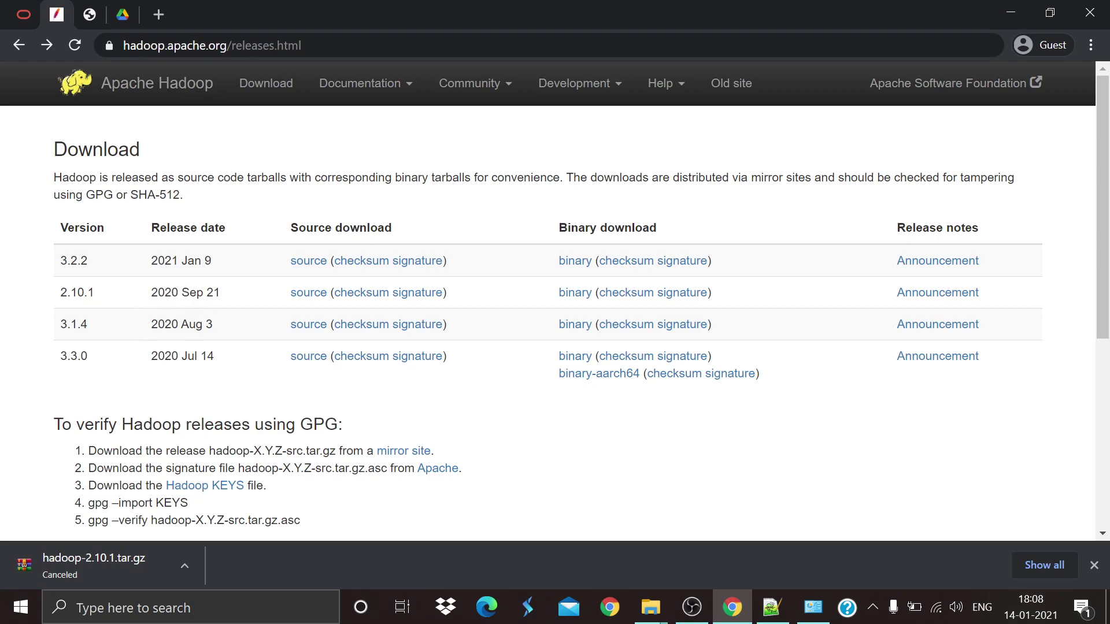
pyautogui.click(566, 296)
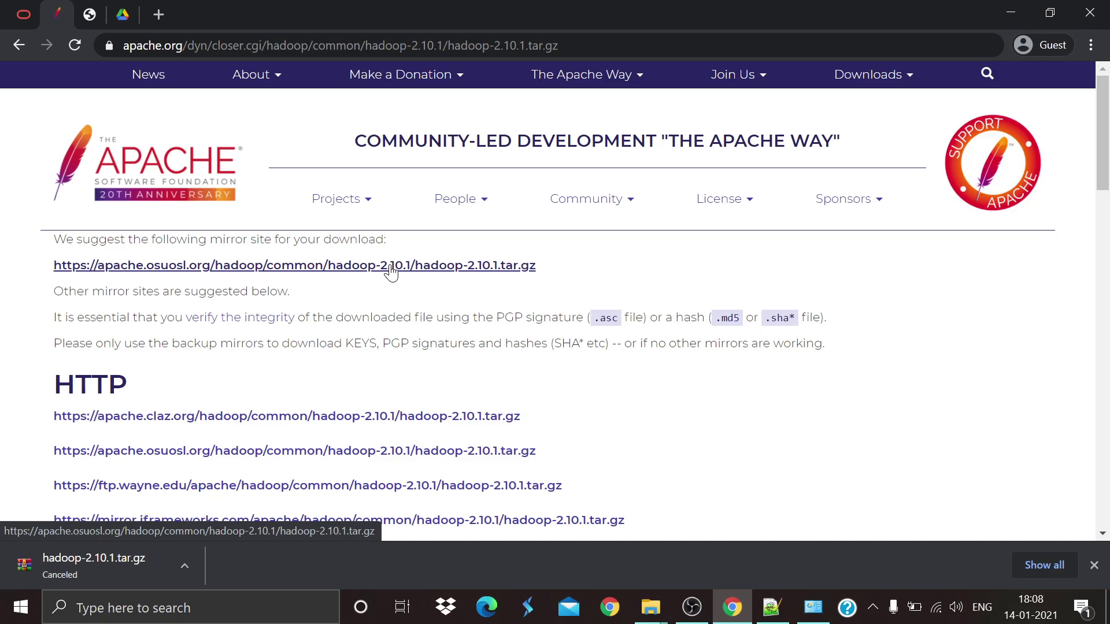
pyautogui.click(1013, 9)
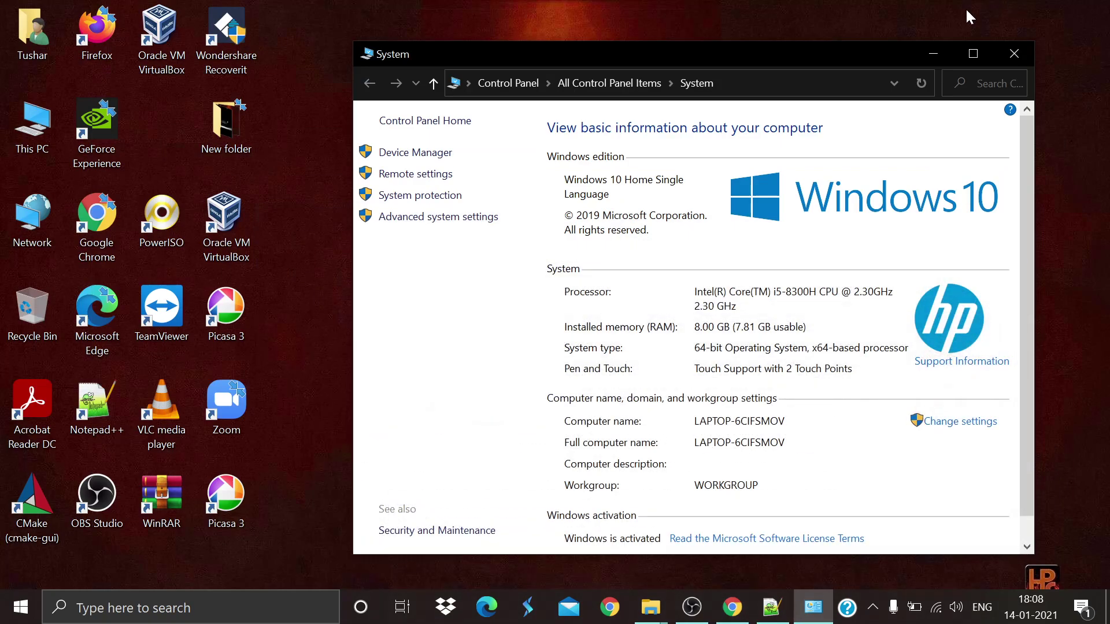
# - Open New Volume (D:) in a maximized This PC window
pyautogui.click(23, 137)
pyautogui.doubleClick(23, 137)
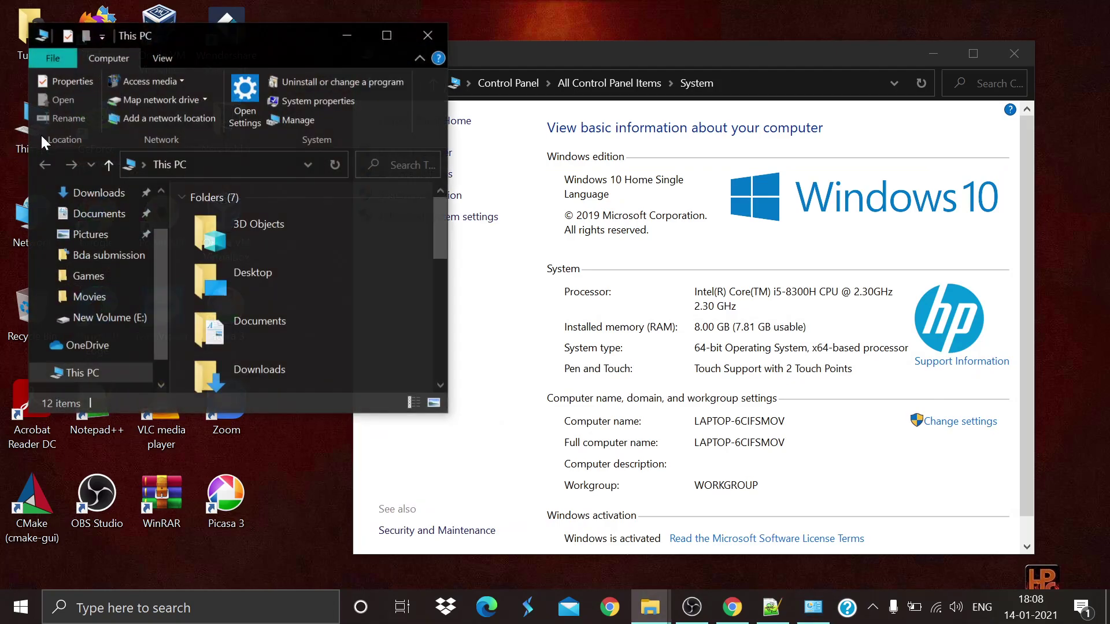
pyautogui.click(391, 35)
pyautogui.doubleClick(474, 318)
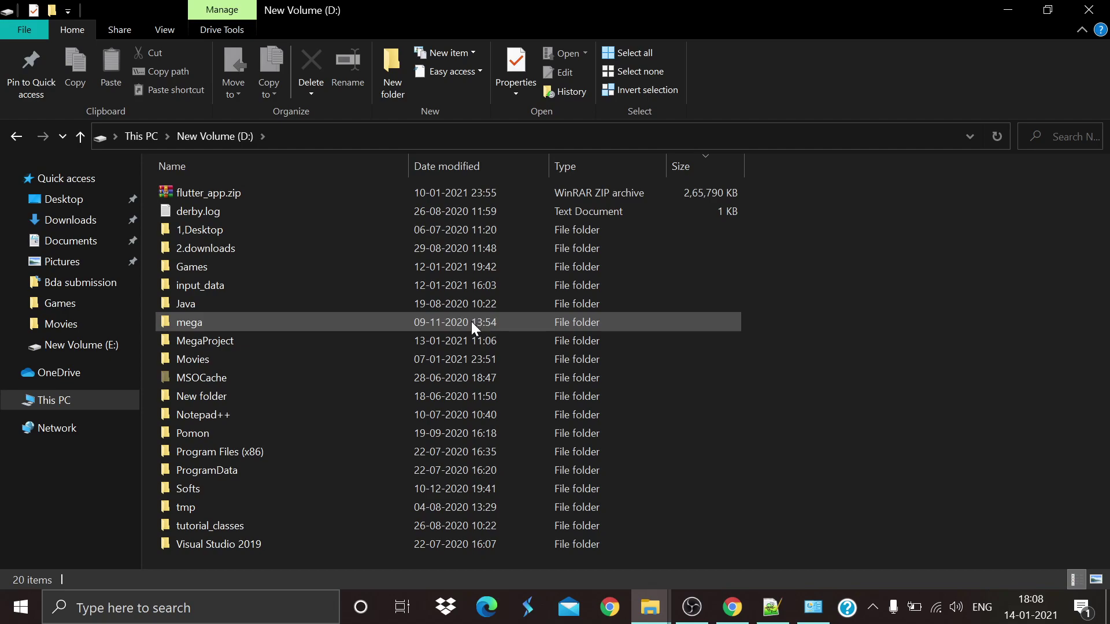
# - Navigate through Softs, hadoop-3.2.1 and etc into the hadoop configuration folder
pyautogui.press('d')
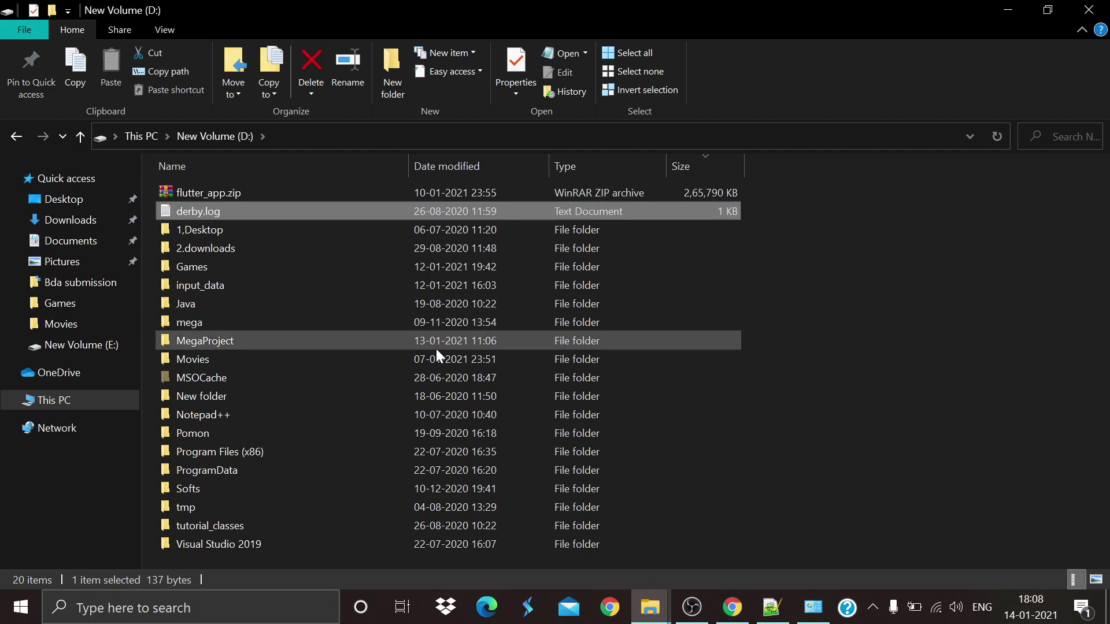
pyautogui.press('s')
pyautogui.doubleClick(390, 489)
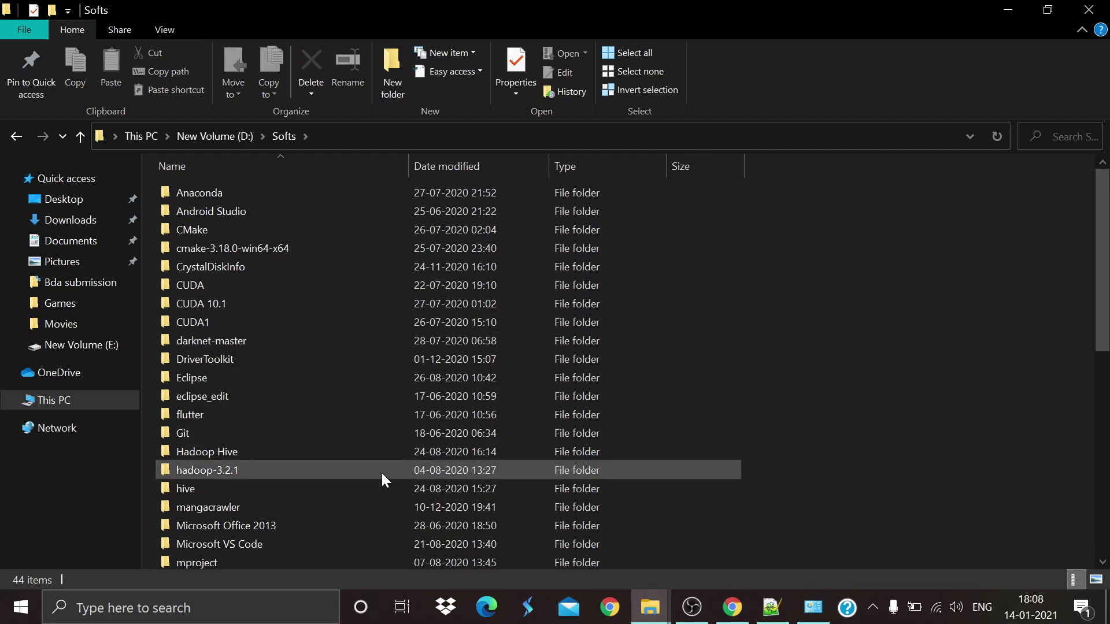
pyautogui.press('h')
pyautogui.press('h')
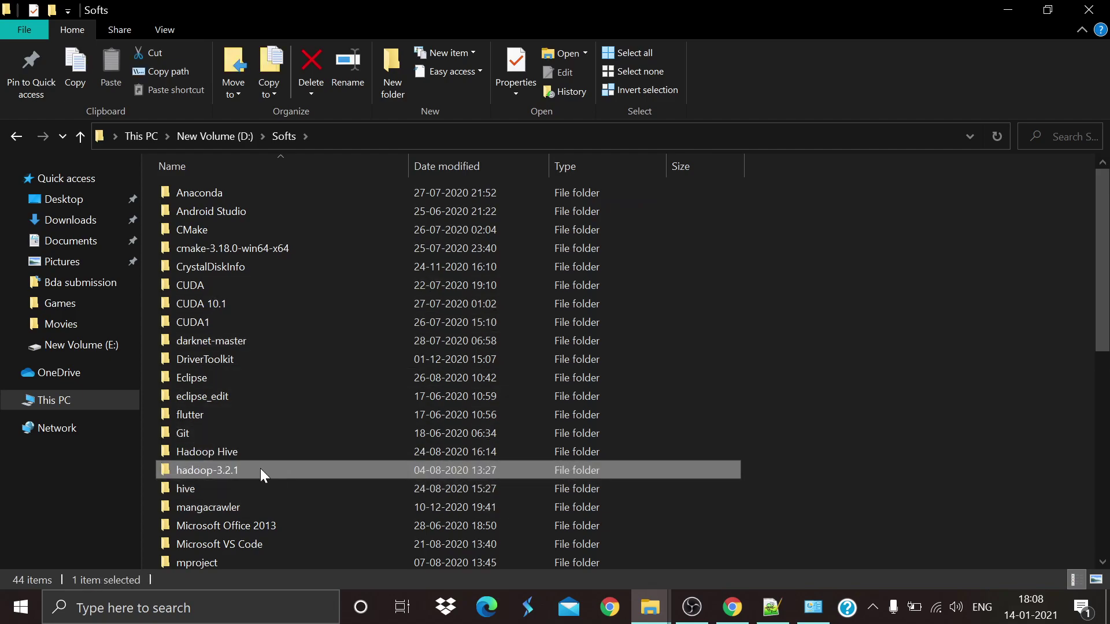
pyautogui.doubleClick(312, 473)
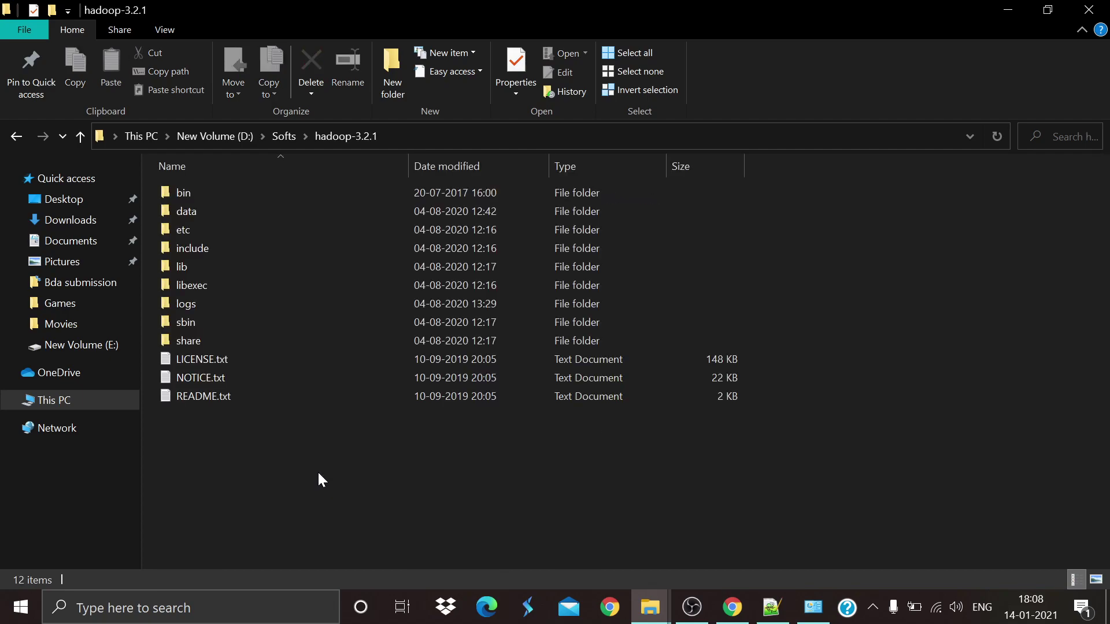
pyautogui.doubleClick(303, 230)
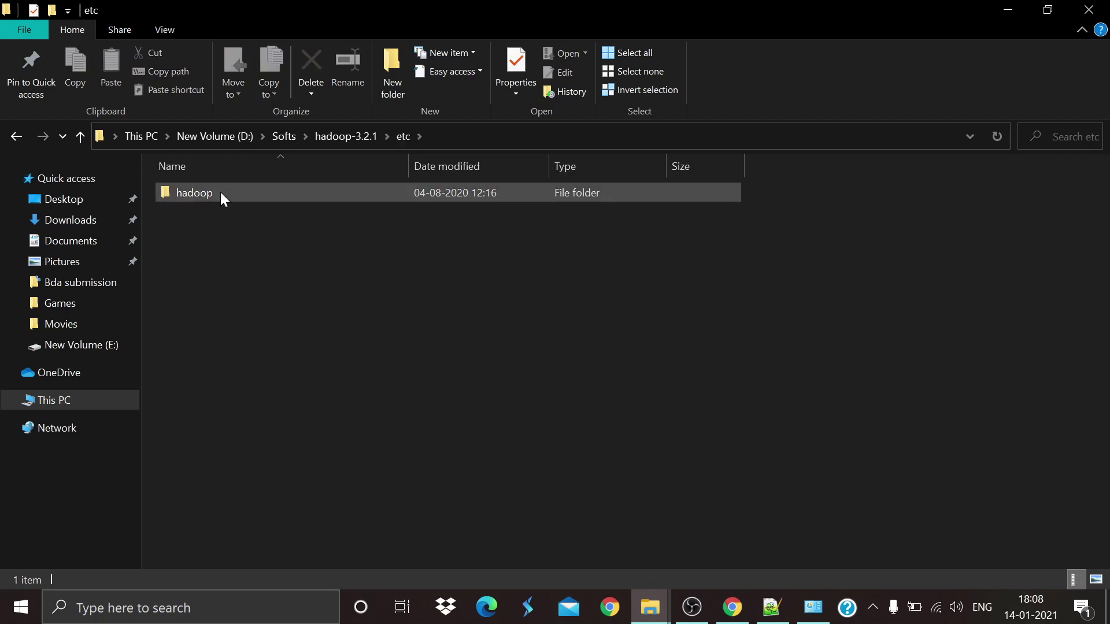
pyautogui.doubleClick(220, 192)
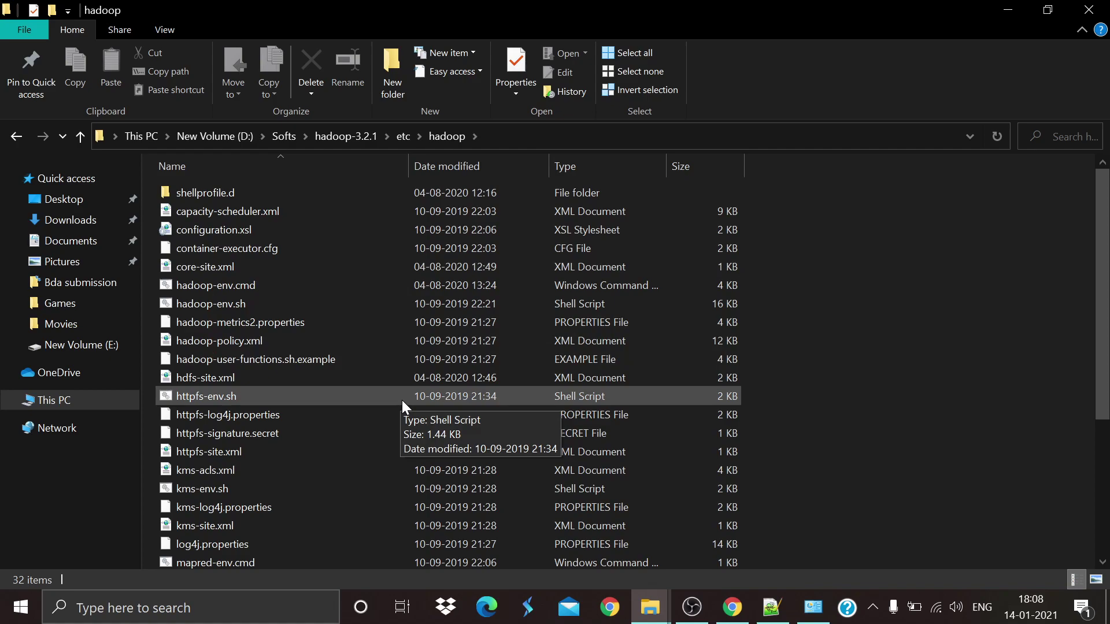
pyautogui.click(773, 607)
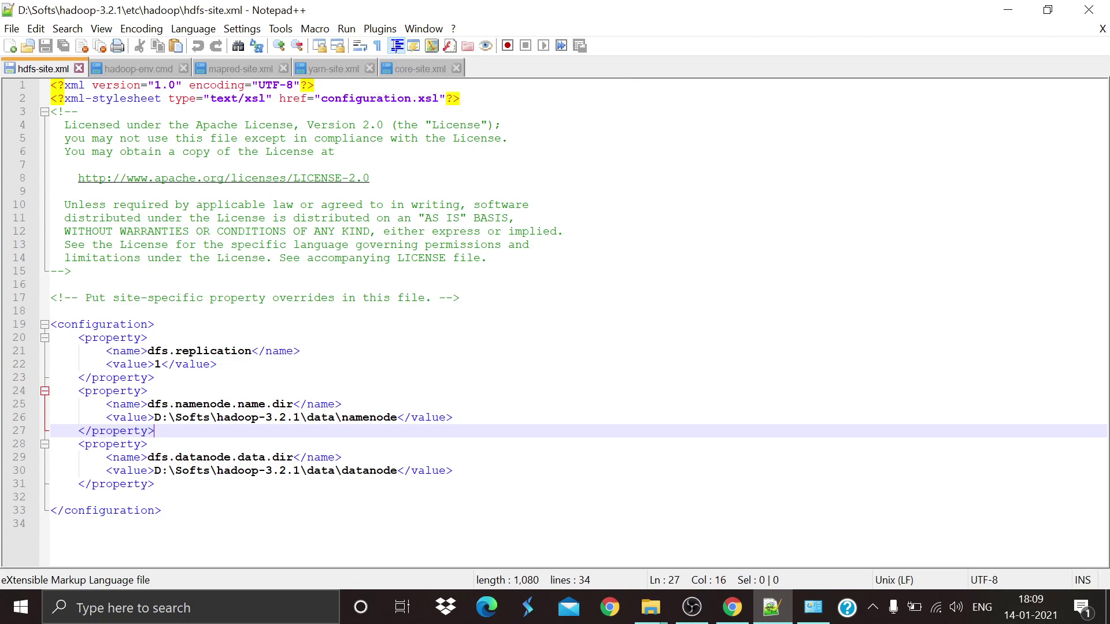
pyautogui.click(247, 74)
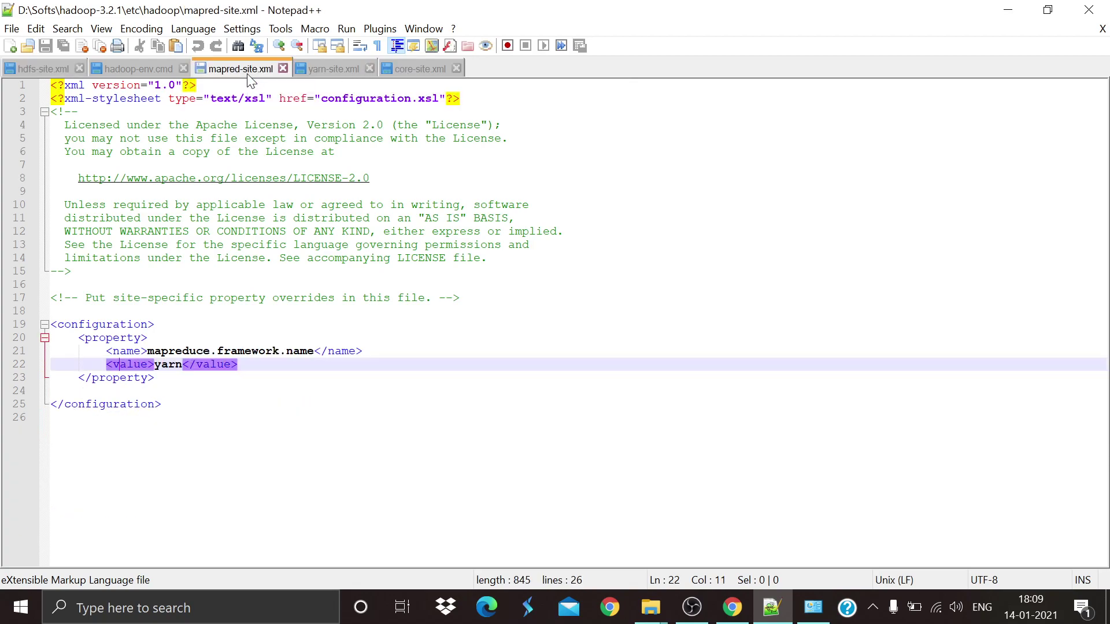
pyautogui.click(331, 69)
pyautogui.click(412, 67)
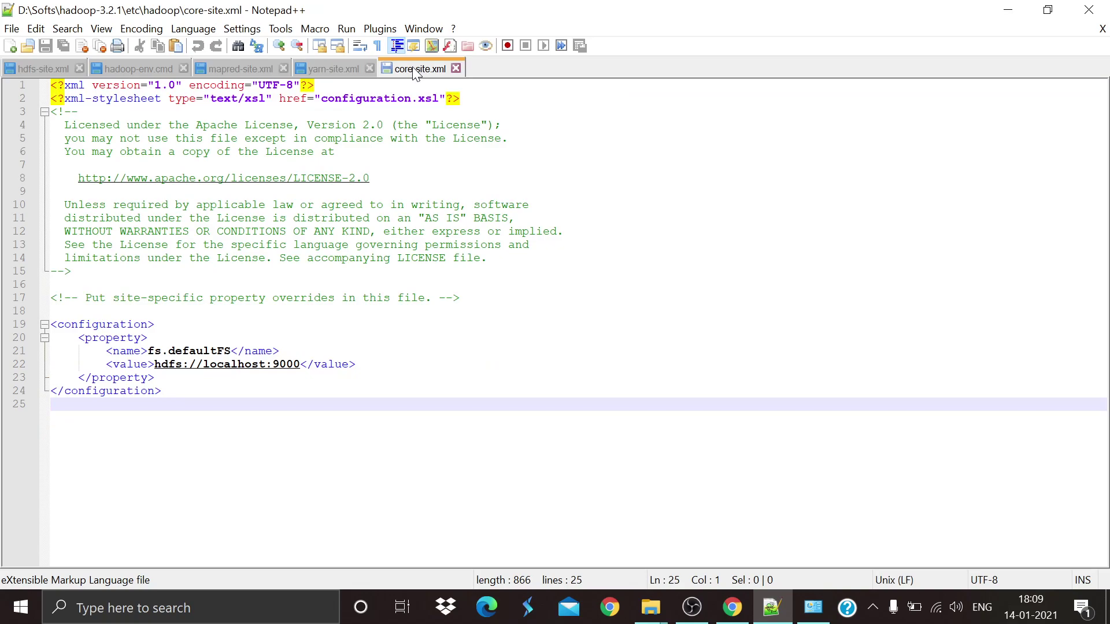
pyautogui.click(255, 74)
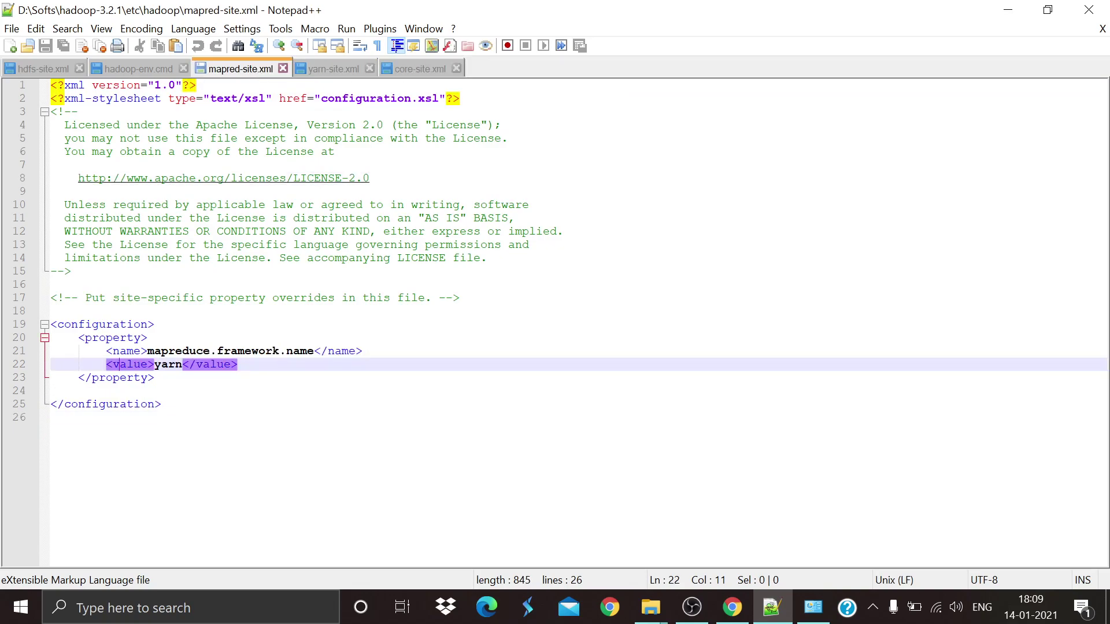
pyautogui.moveTo(161, 404); pyautogui.dragTo(57, 324)
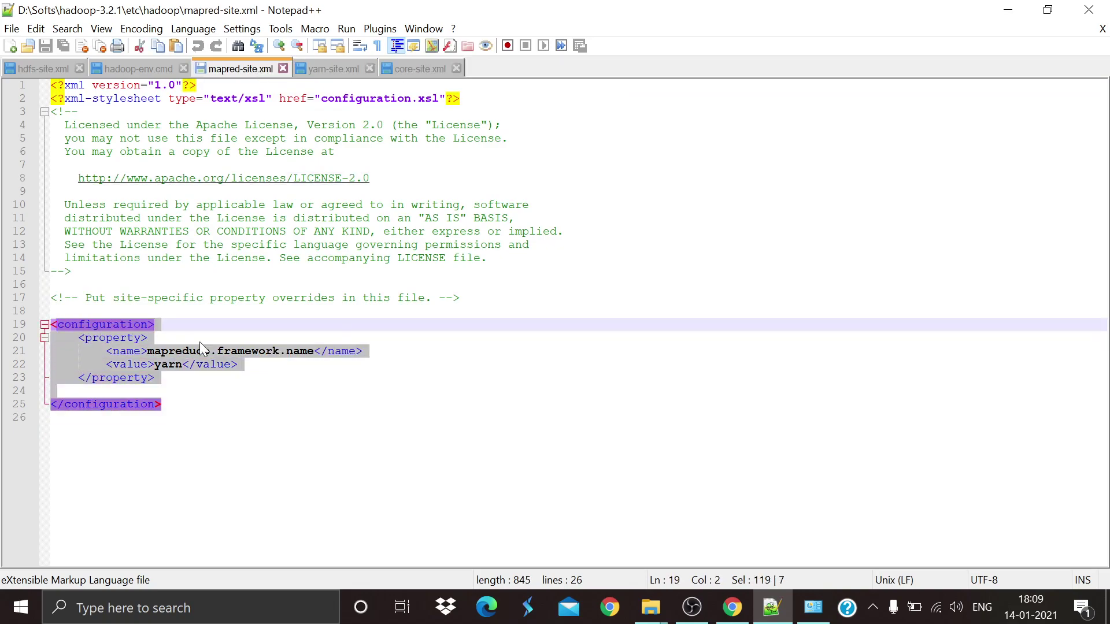
pyautogui.click(53, 391)
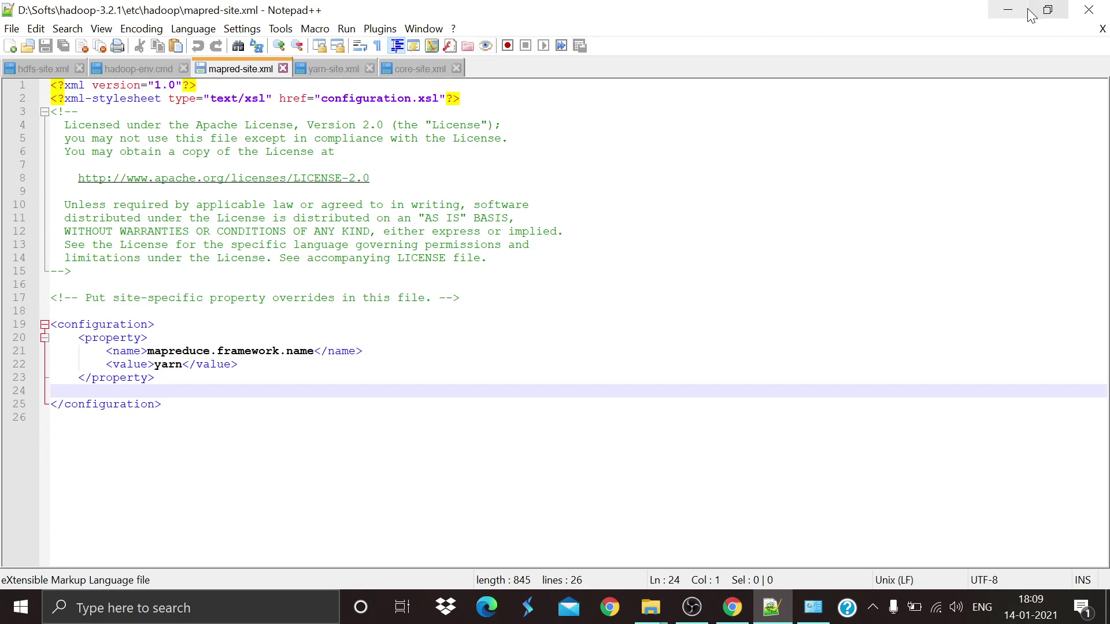
pyautogui.click(1008, 10)
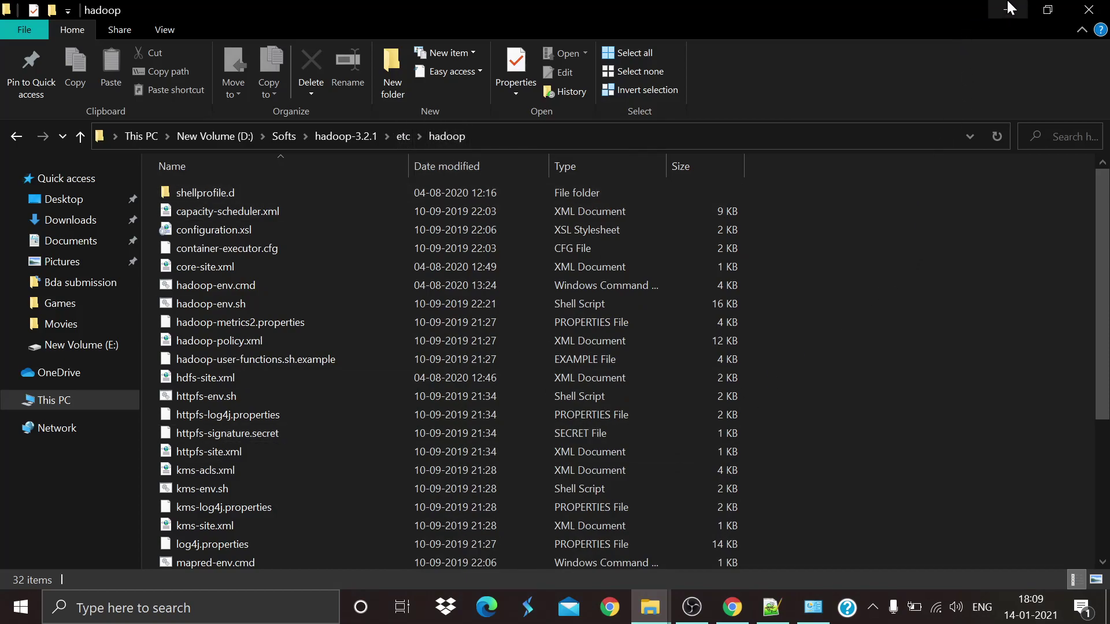
# - Go back two levels to D:\Softs\hadoop-3.2.1 and clear the file selection
pyautogui.click(16, 136)
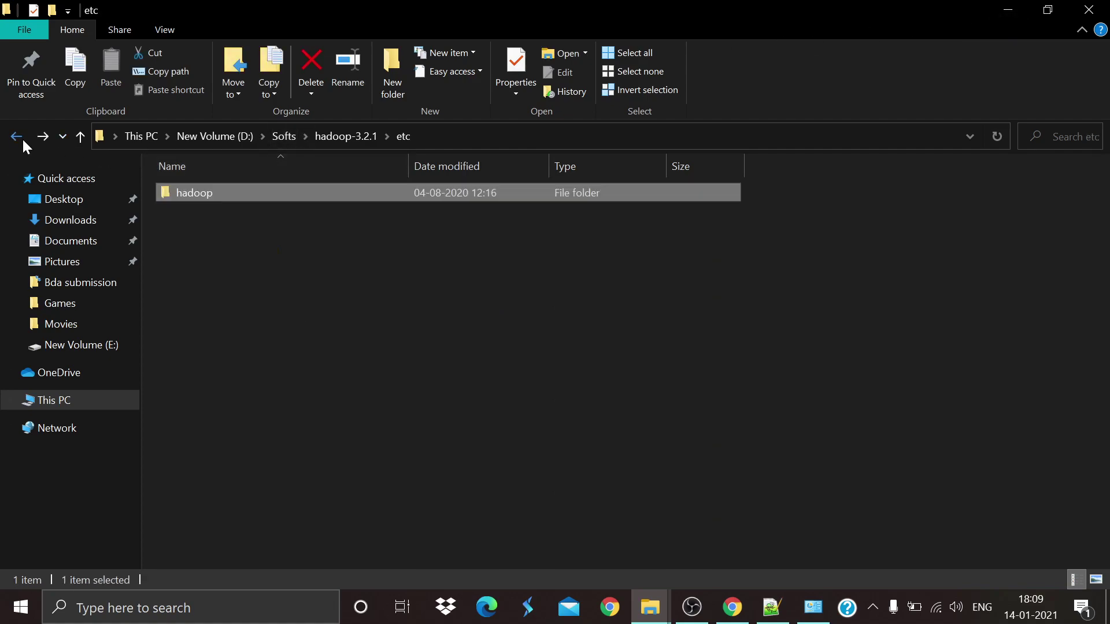
pyautogui.click(17, 136)
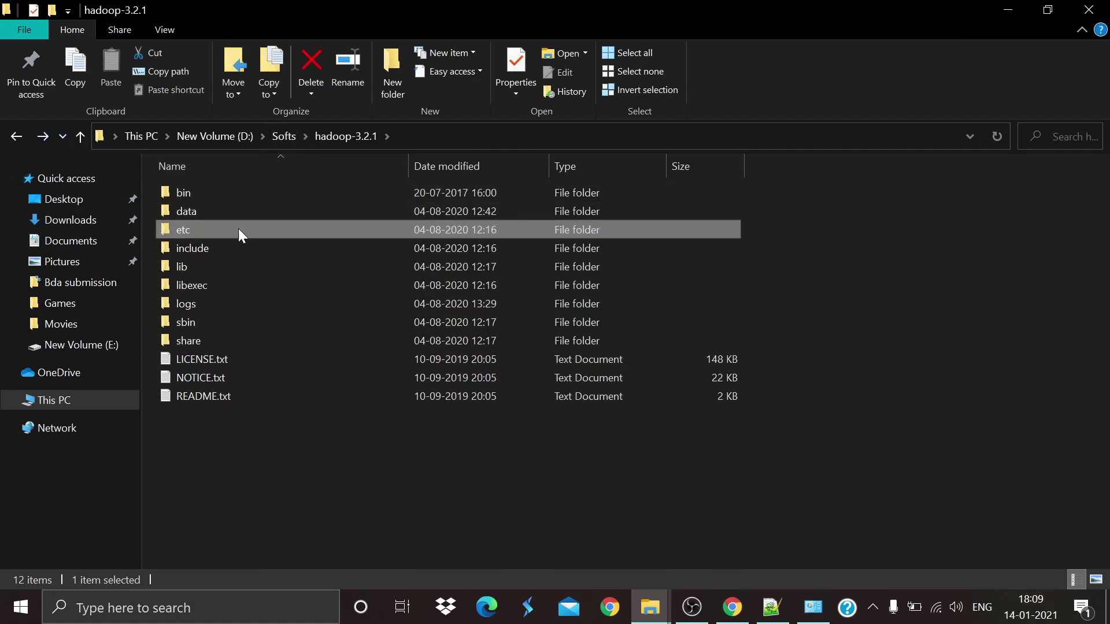
pyautogui.click(334, 526)
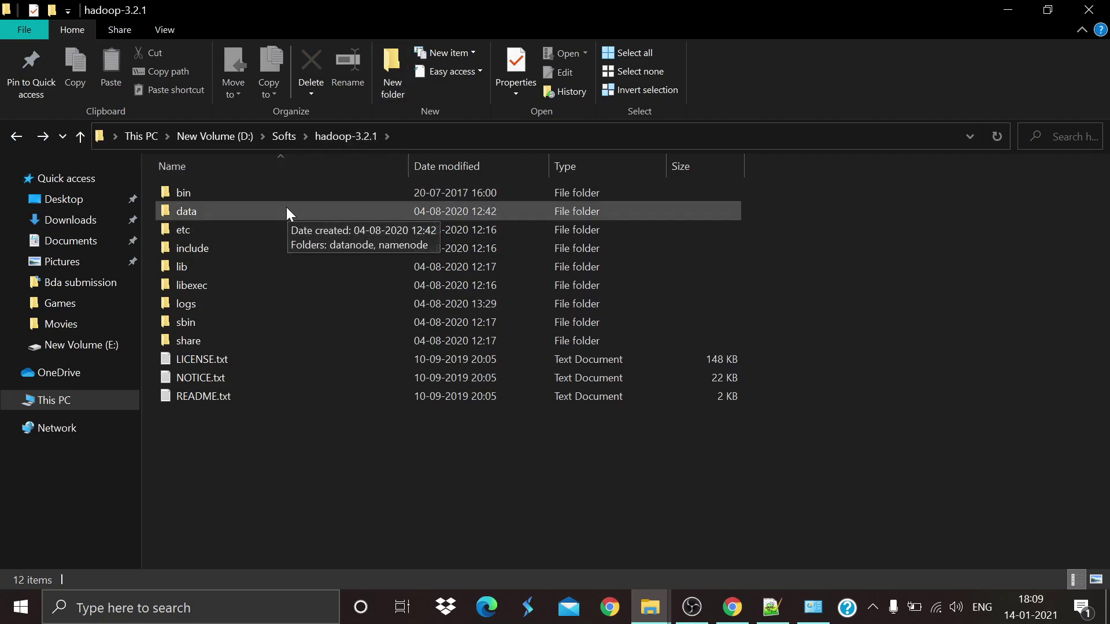
# - Open hadoop-3.2.1's data folder to reveal datanode and namenode
pyautogui.click(286, 212)
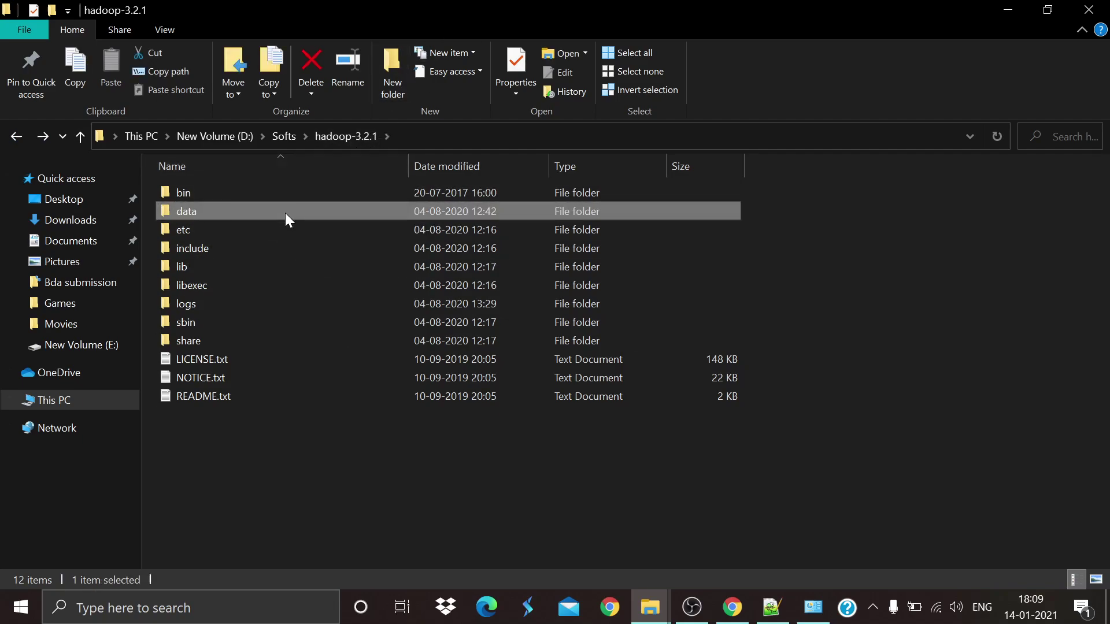
pyautogui.doubleClick(286, 213)
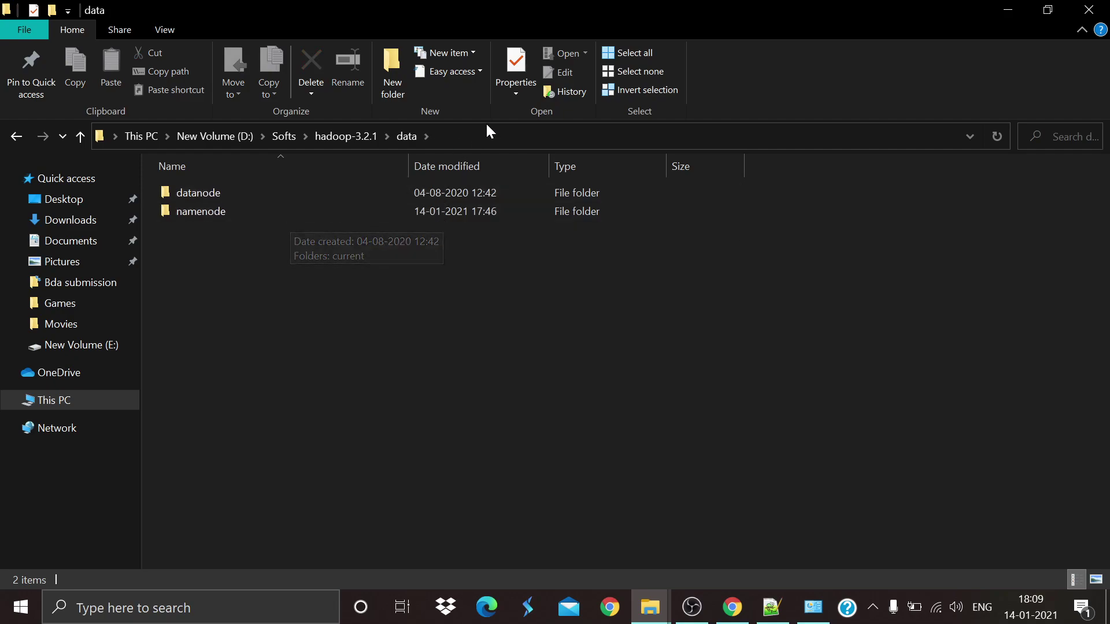
pyautogui.click(758, 598)
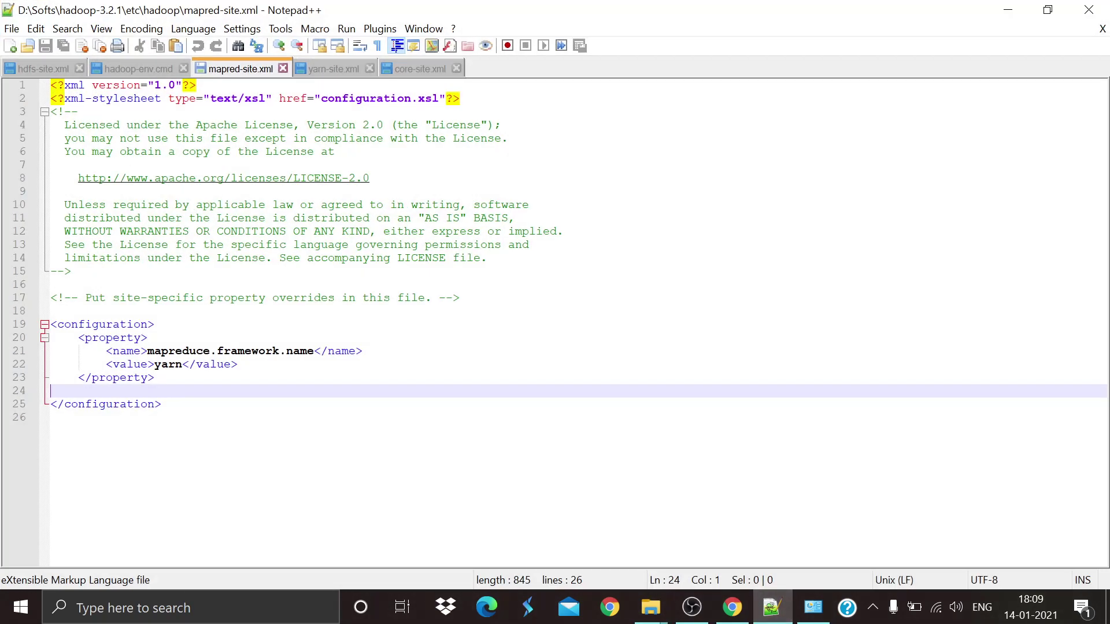
pyautogui.click(60, 69)
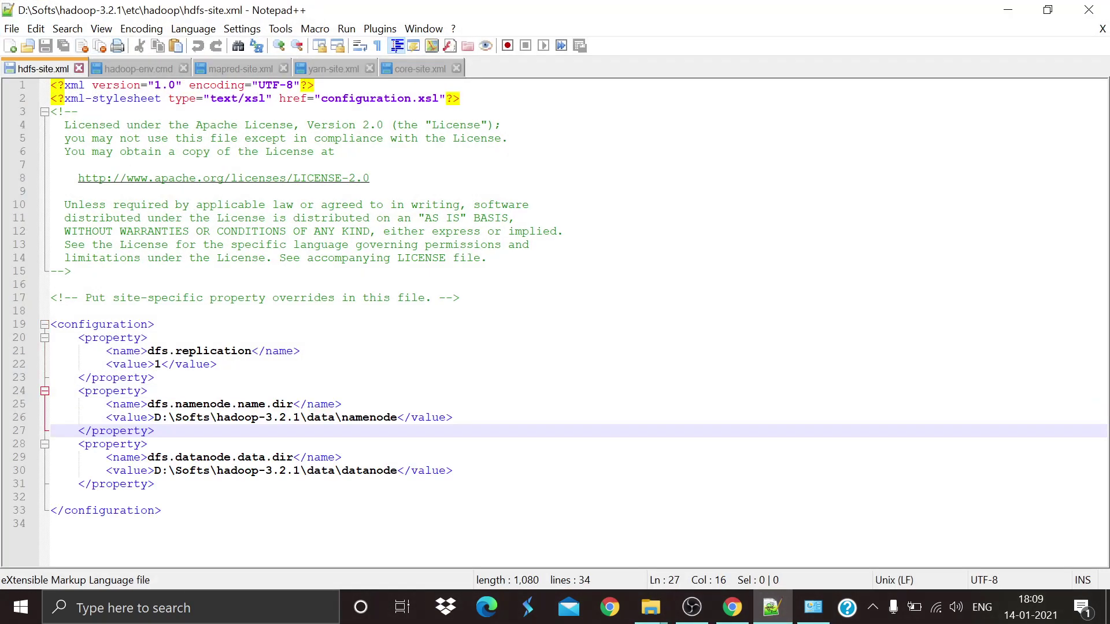
pyautogui.click(397, 471)
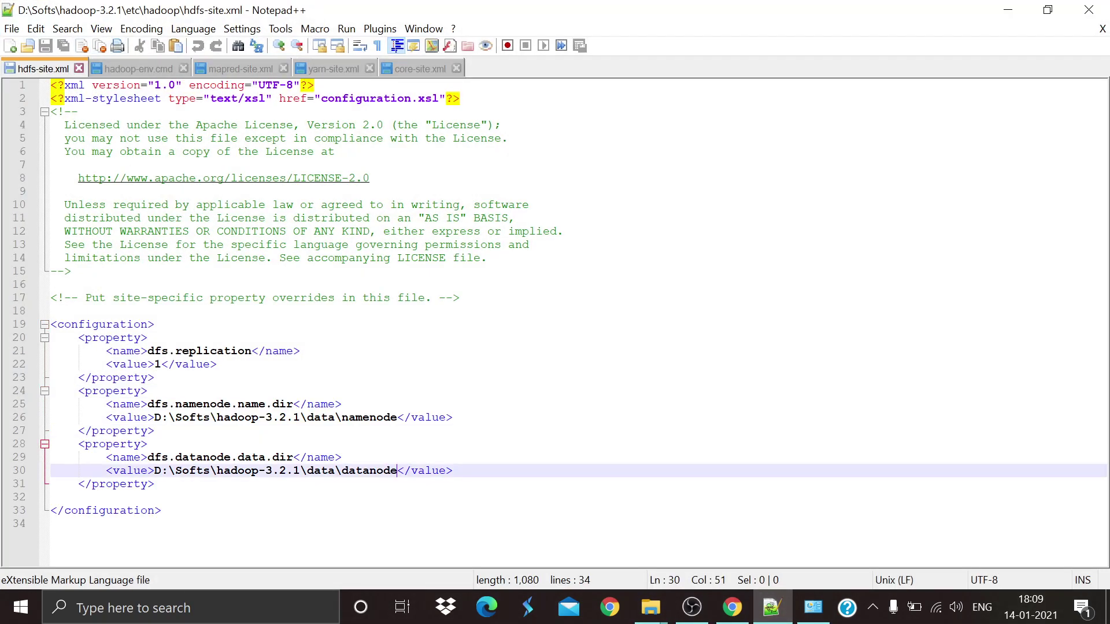
pyautogui.moveTo(397, 471); pyautogui.dragTo(155, 471)
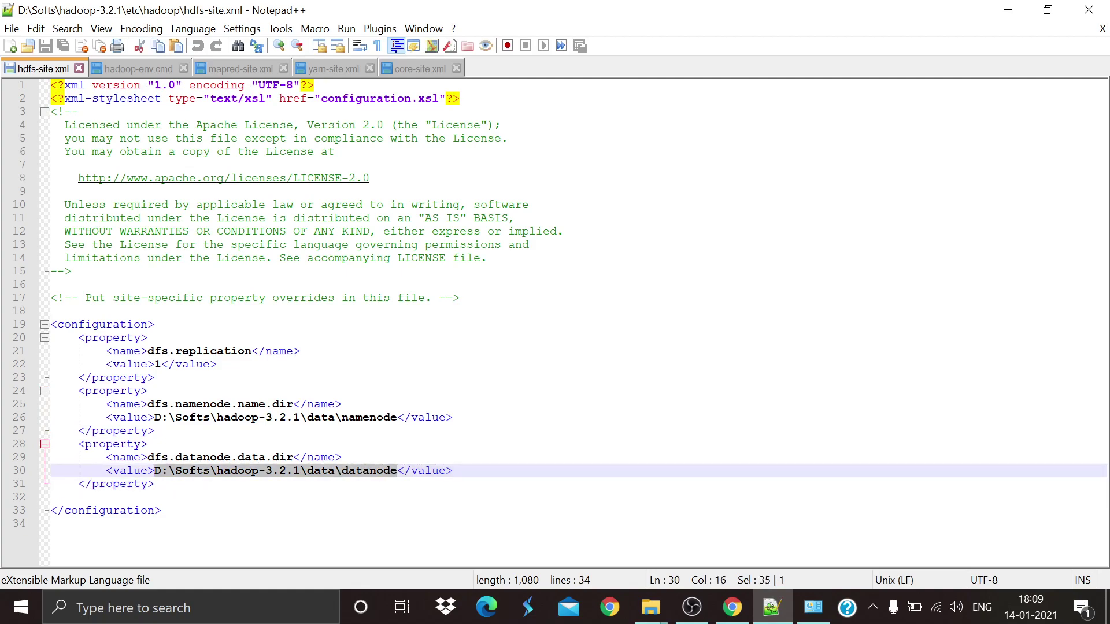
pyautogui.moveTo(397, 417); pyautogui.dragTo(154, 431)
pyautogui.click(516, 218)
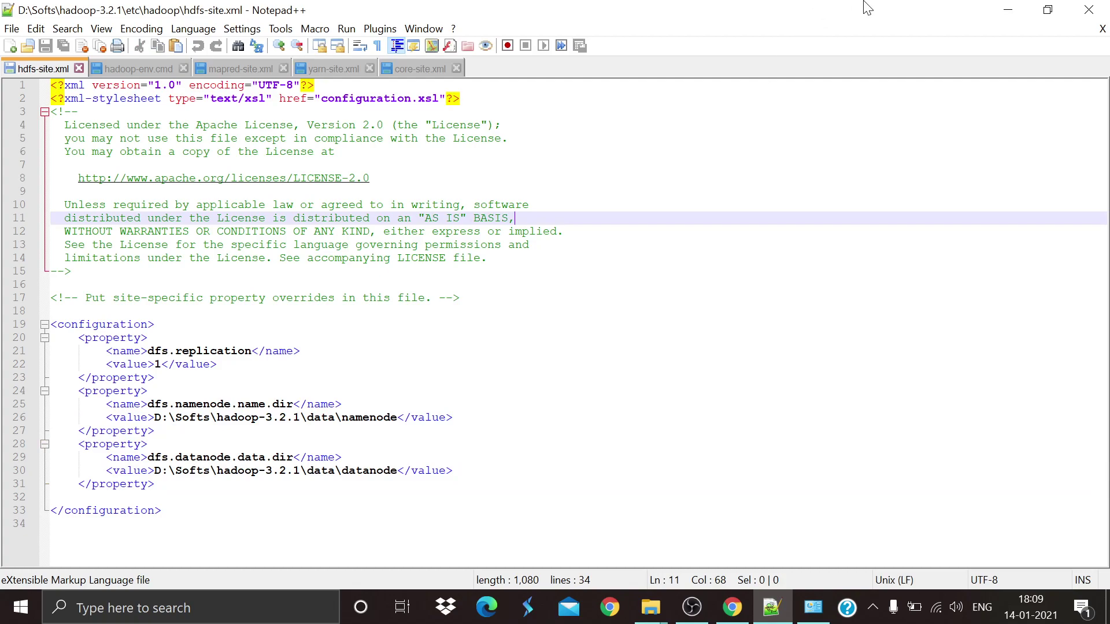
pyautogui.click(1011, 8)
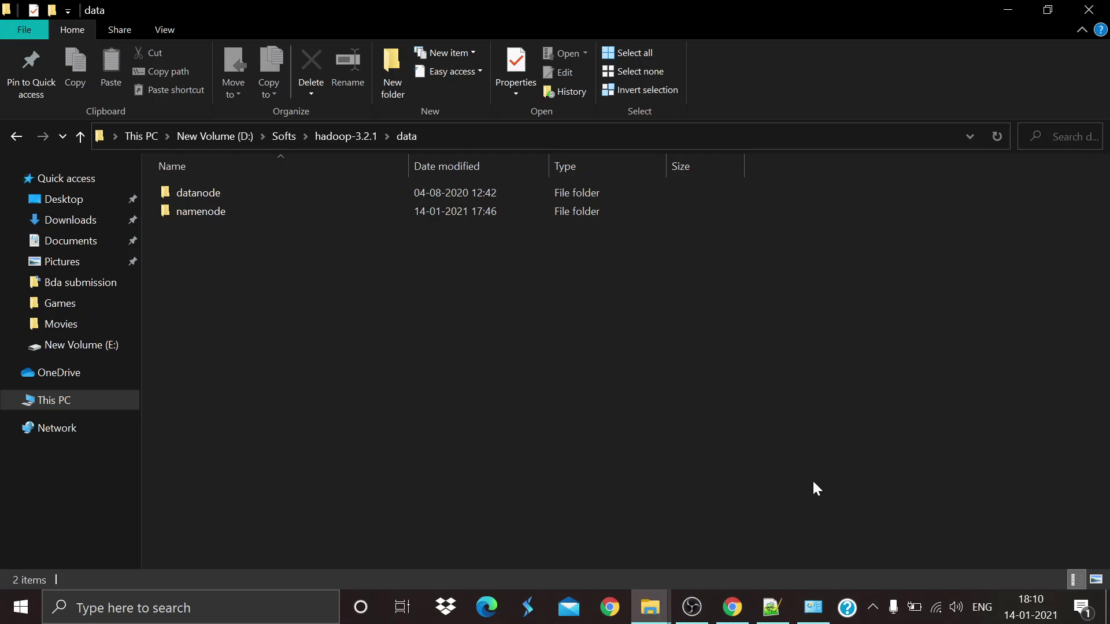
# - View JAVA_HOME in hadoop-env.cmd in Notepad++, then minimize Notepad++ and File Explorer
pyautogui.click(772, 607)
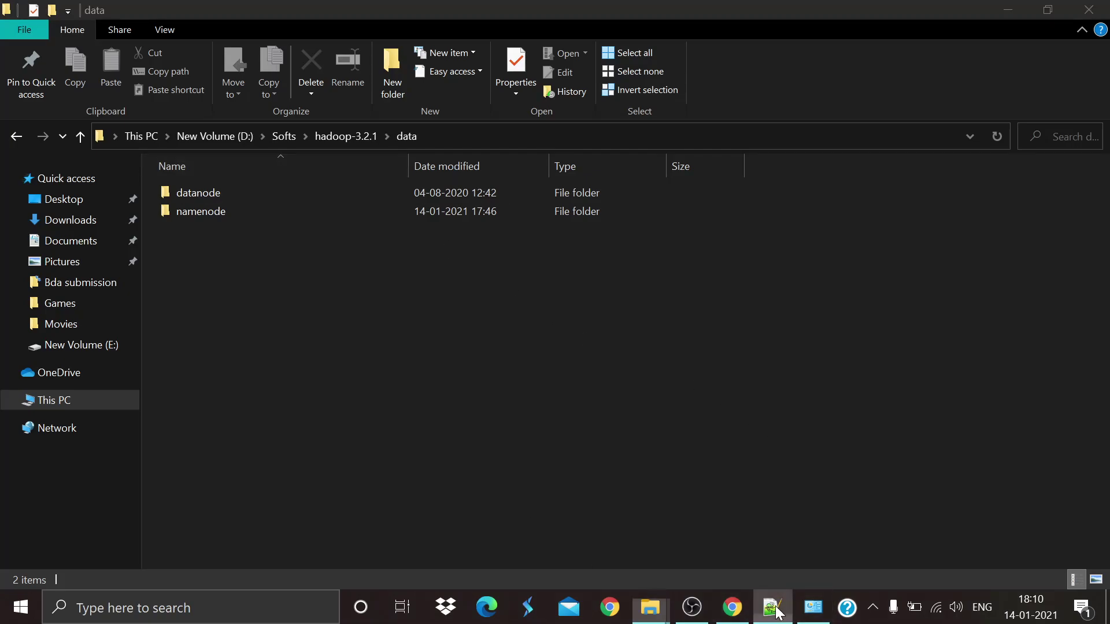
pyautogui.click(153, 69)
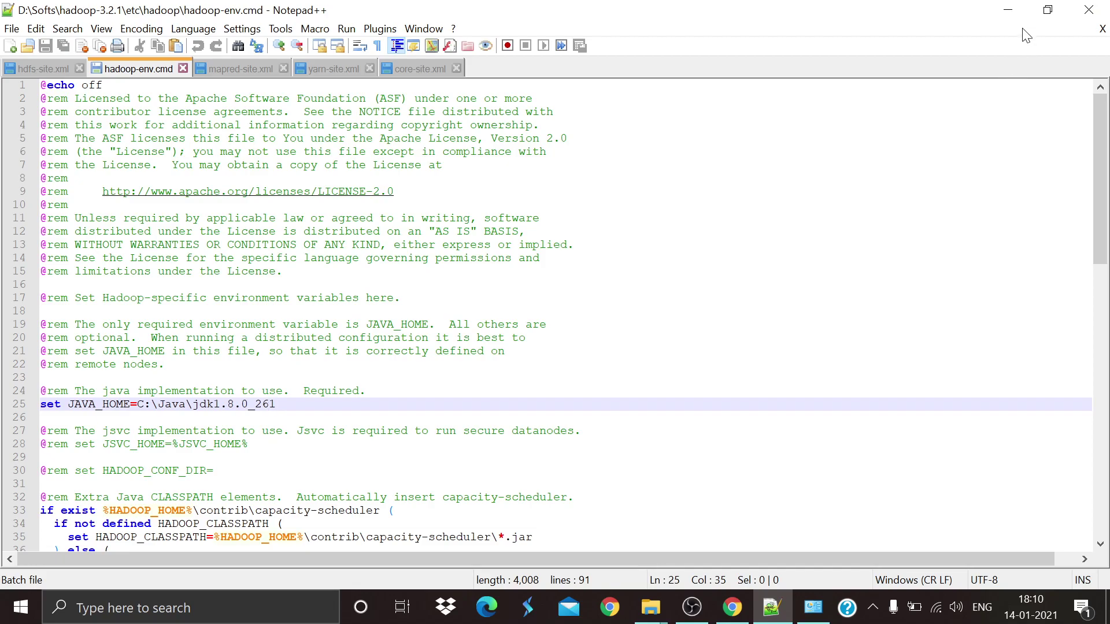
pyautogui.click(1008, 9)
pyautogui.click(1004, 12)
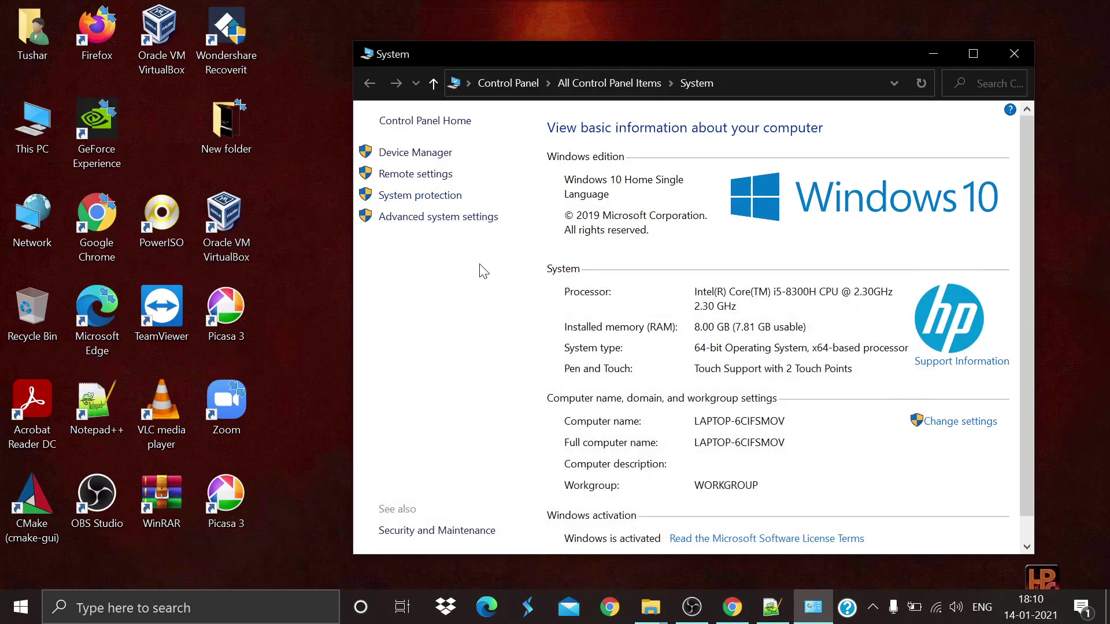
# - Reopen Environment Variables and inspect the HADOOP_HOME user variable without changing it
pyautogui.click(454, 227)
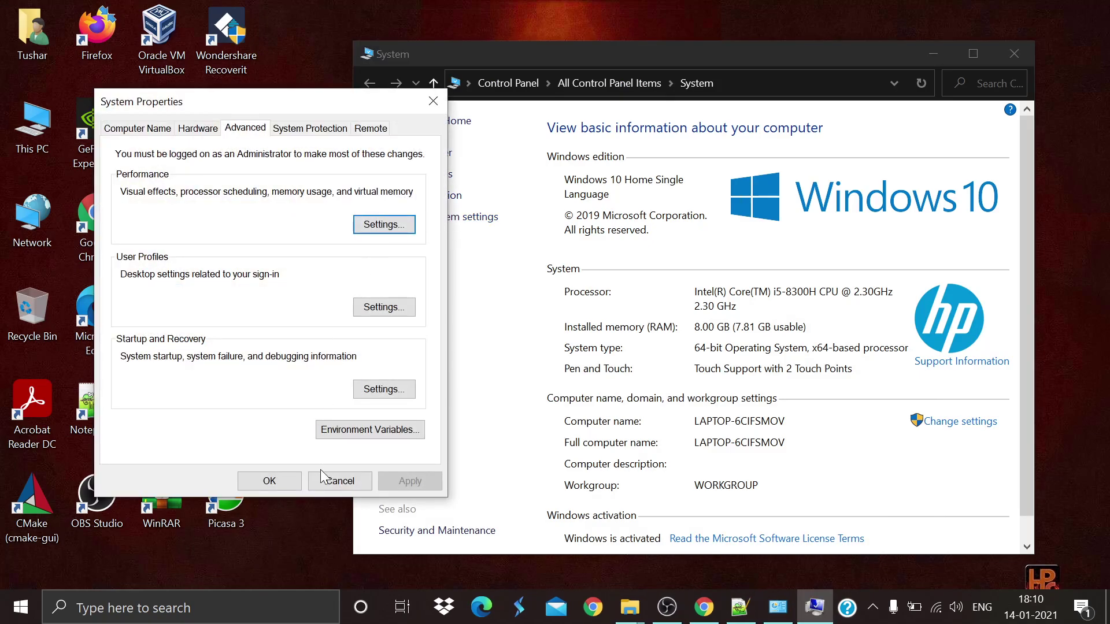
pyautogui.click(386, 434)
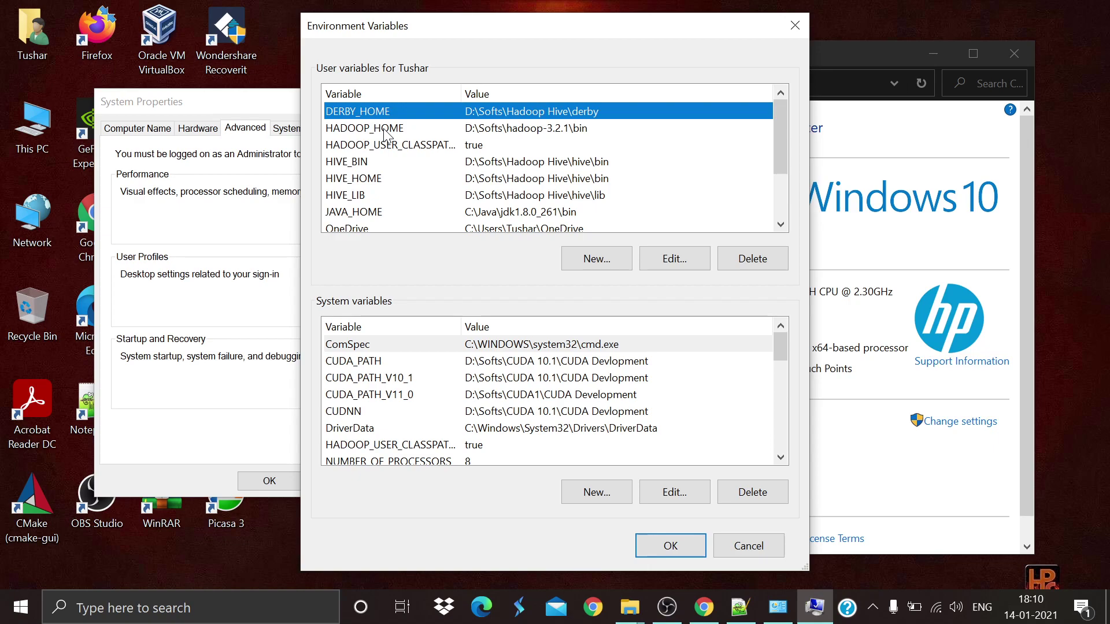
pyautogui.doubleClick(385, 134)
pyautogui.press('End')
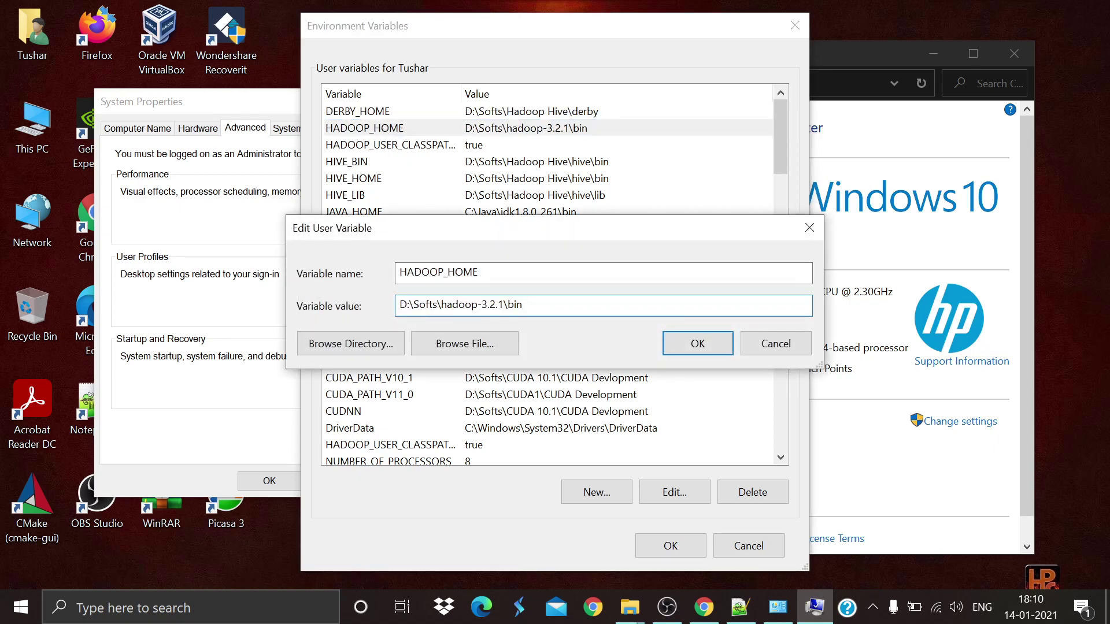
pyautogui.click(665, 342)
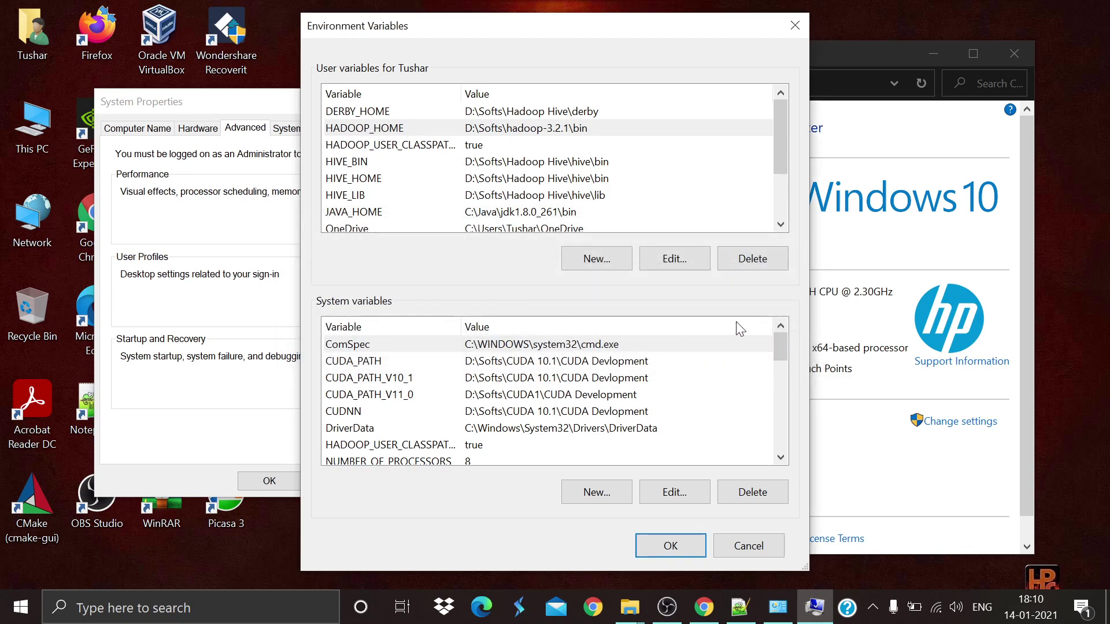
# - Confirm Path holds the hadoop-3.2.1 bin and sbin entries and close both dialogs with OK
pyautogui.moveTo(783, 348); pyautogui.dragTo(778, 393)
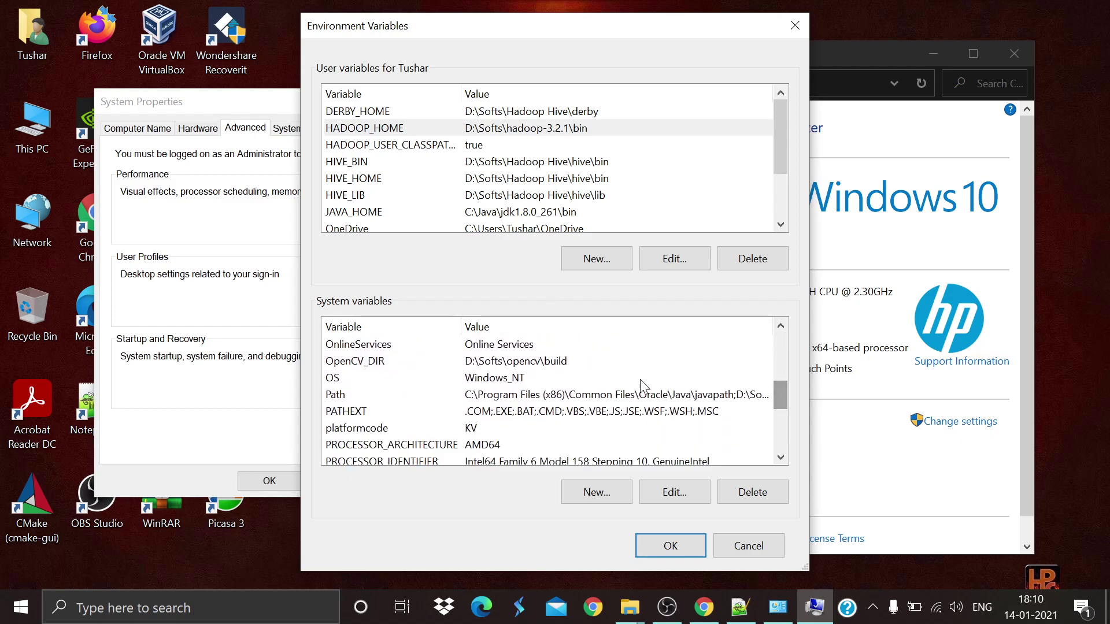
pyautogui.click(508, 396)
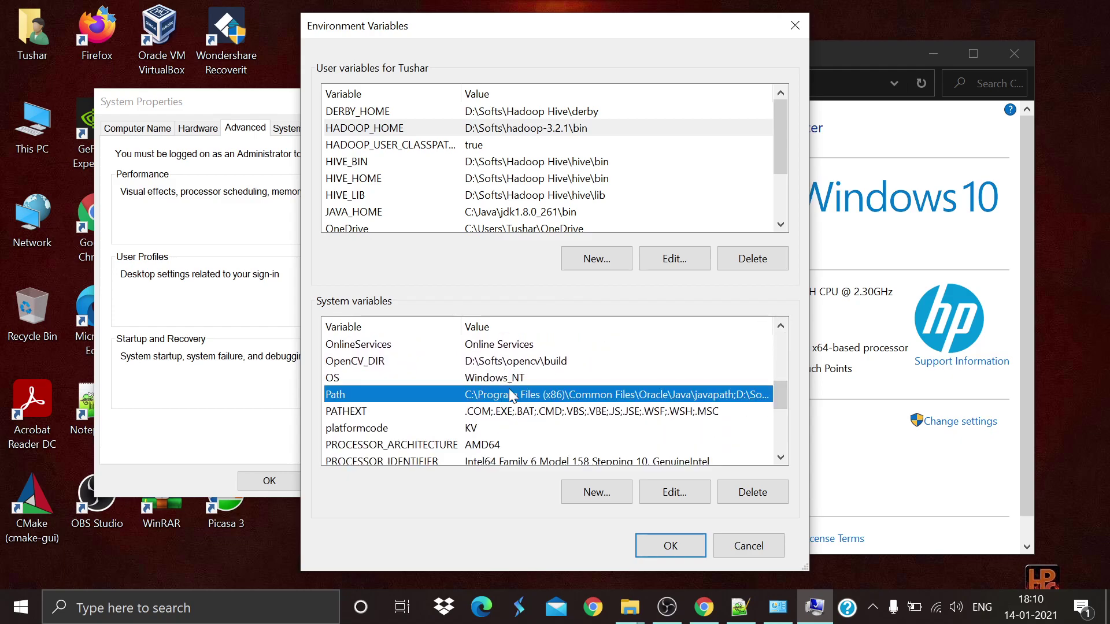
pyautogui.doubleClick(508, 396)
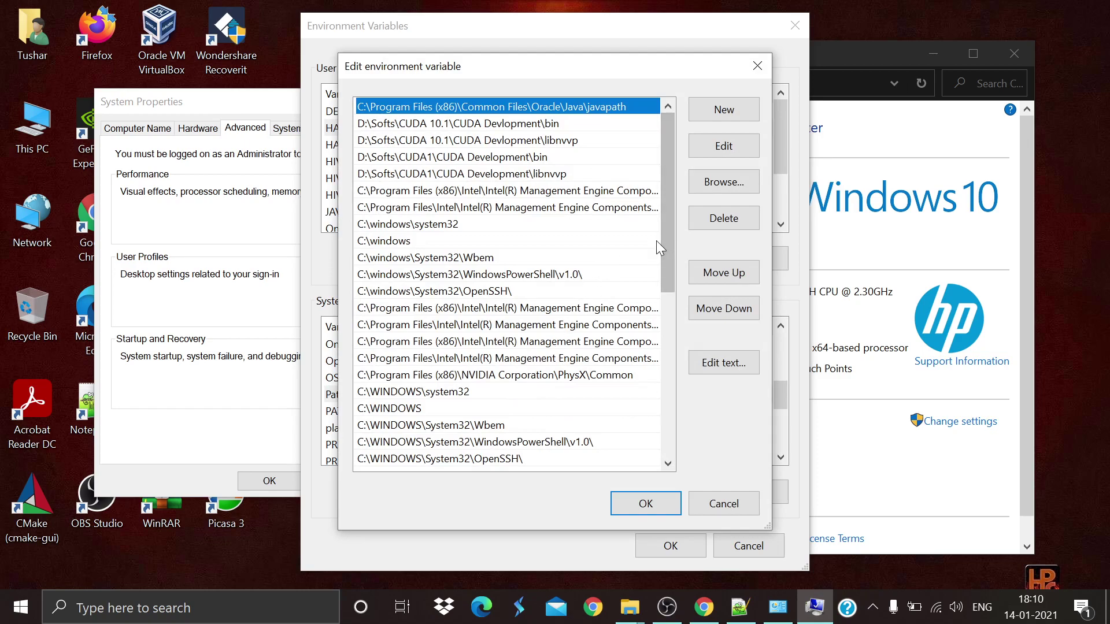
pyautogui.moveTo(665, 241); pyautogui.dragTo(652, 371)
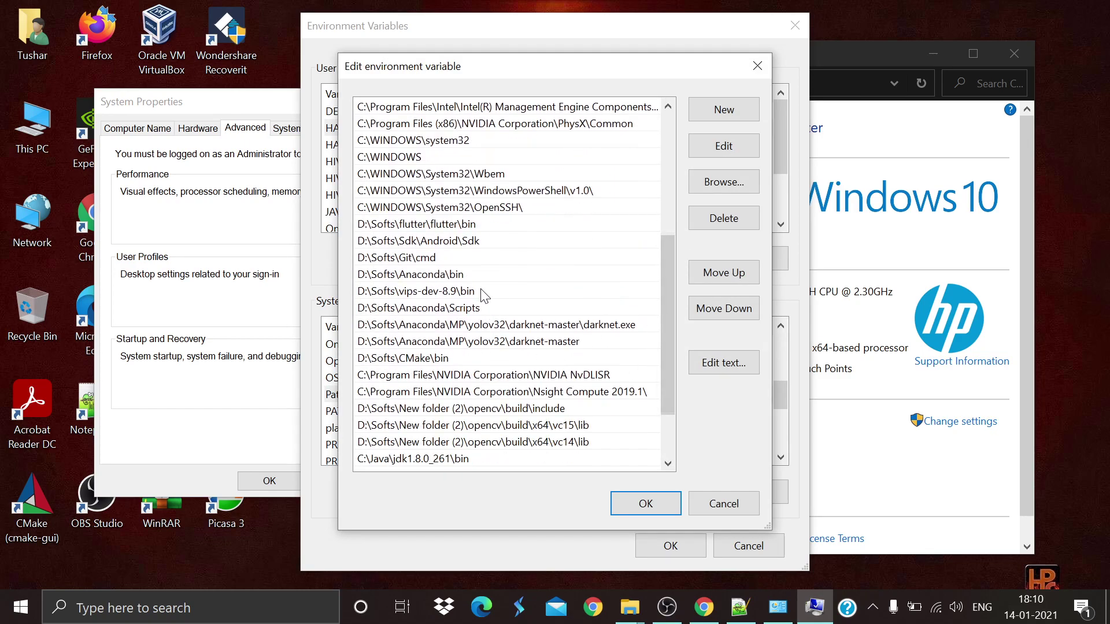
pyautogui.moveTo(668, 331); pyautogui.dragTo(654, 382)
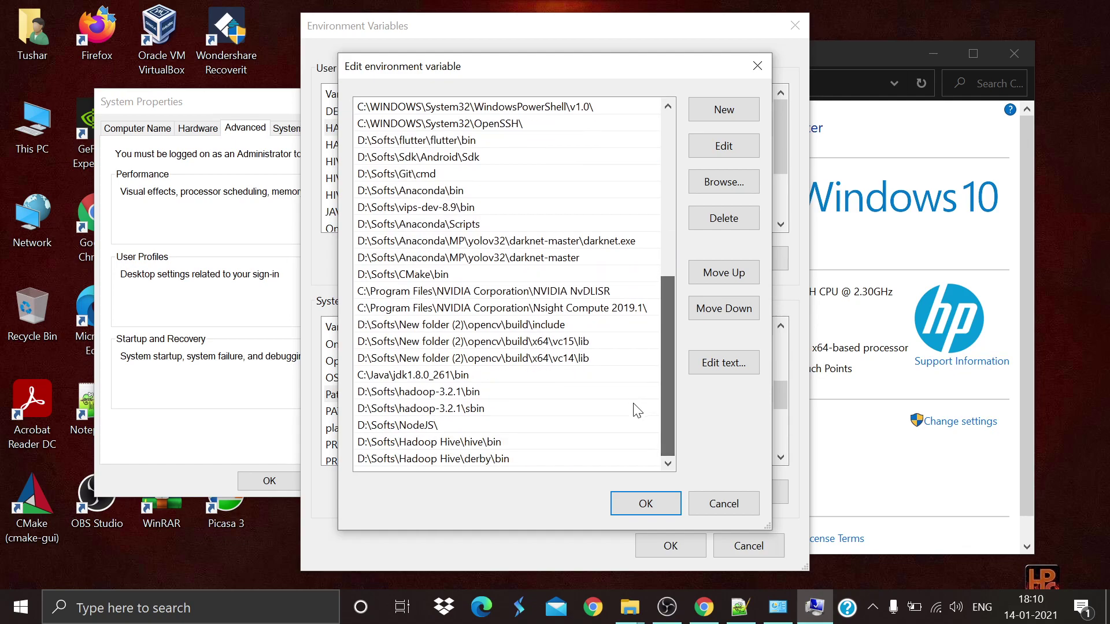
pyautogui.click(498, 391)
pyautogui.click(539, 412)
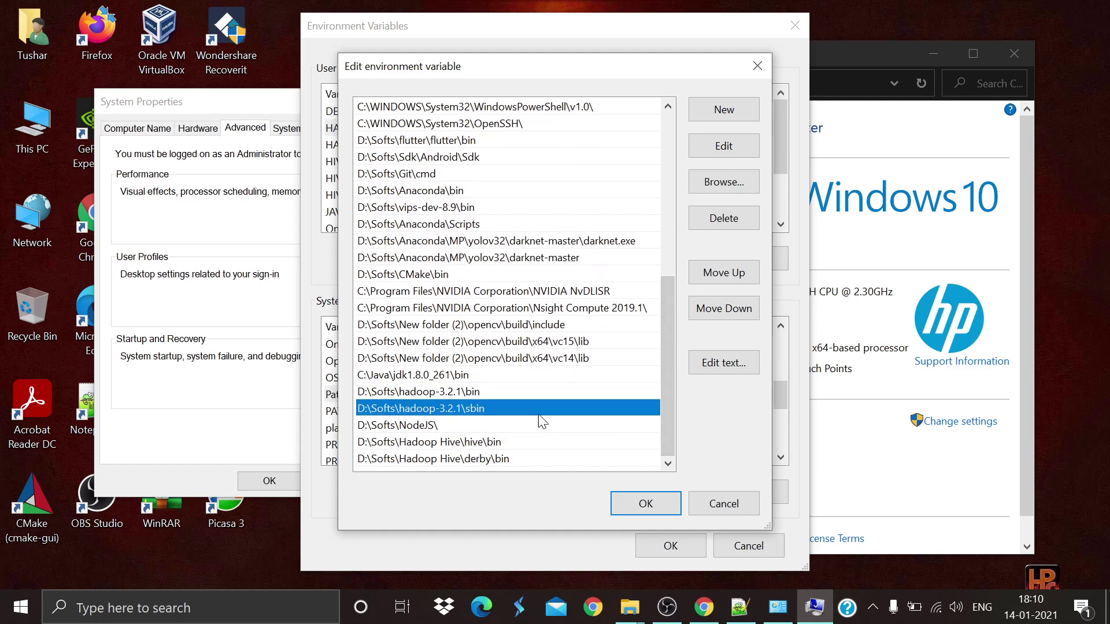
pyautogui.click(624, 502)
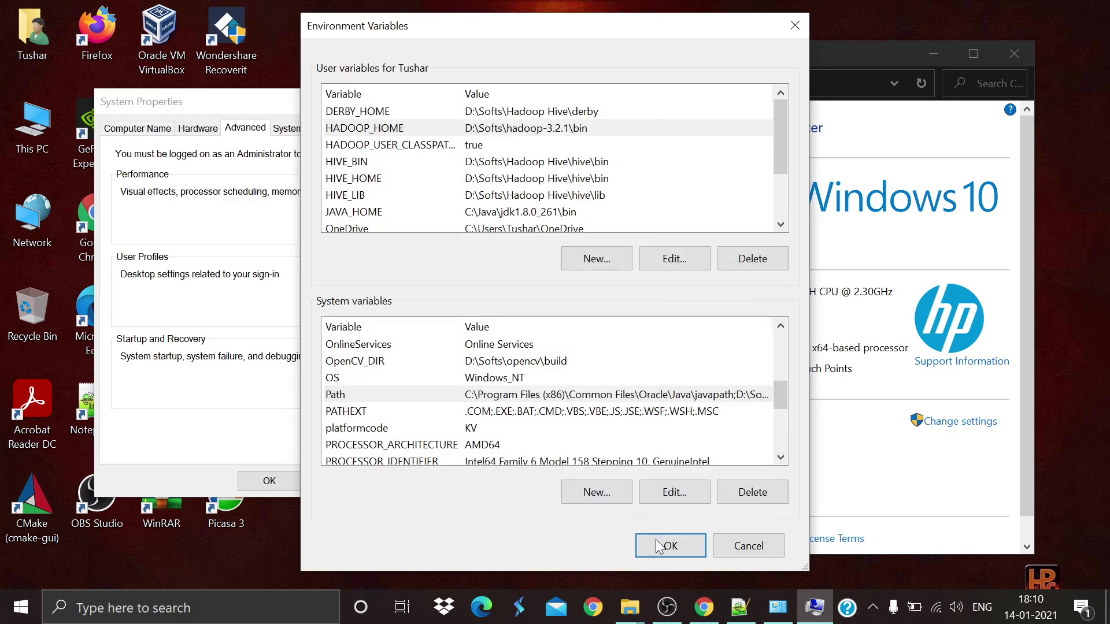
pyautogui.click(657, 542)
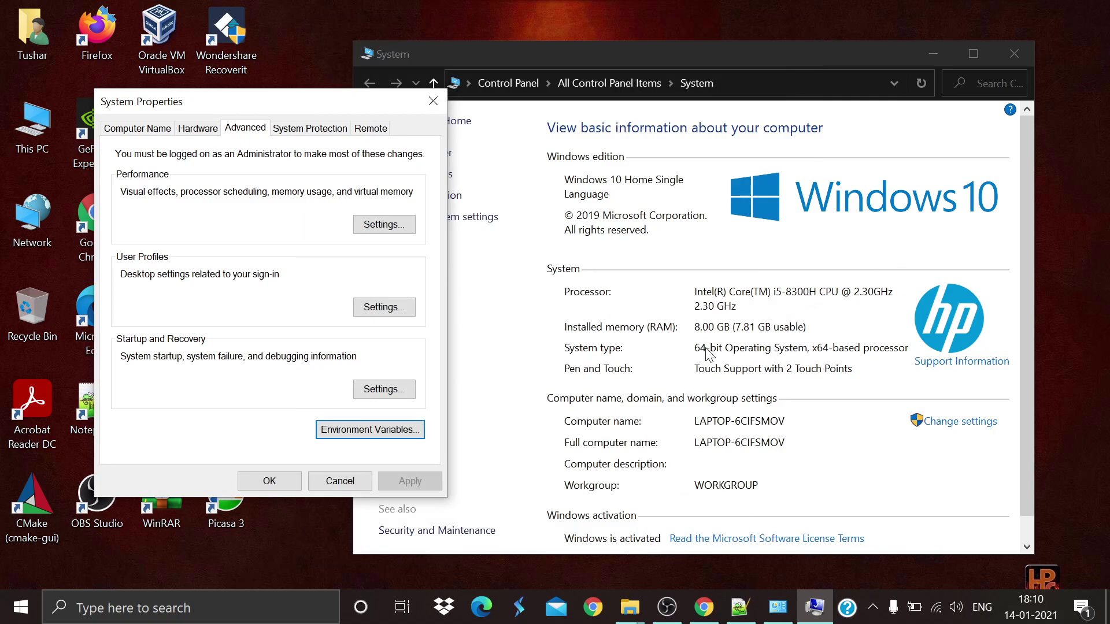
# - Close System Properties and show Chrome's HadoopConfiguration-FIXbin.rar Google Drive tab
pyautogui.click(445, 111)
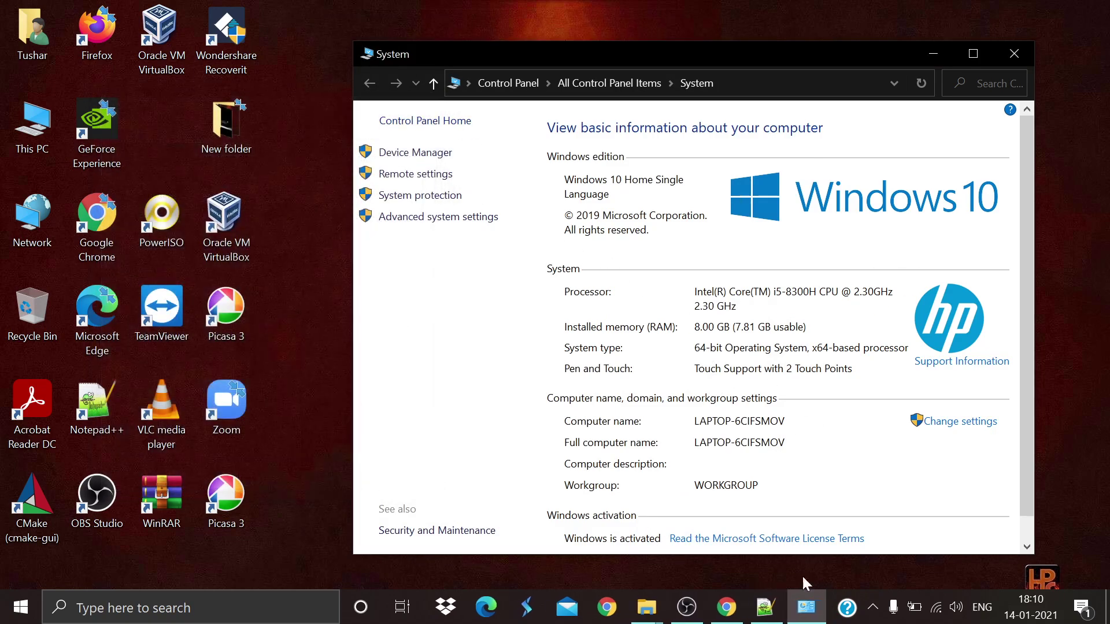
pyautogui.click(733, 617)
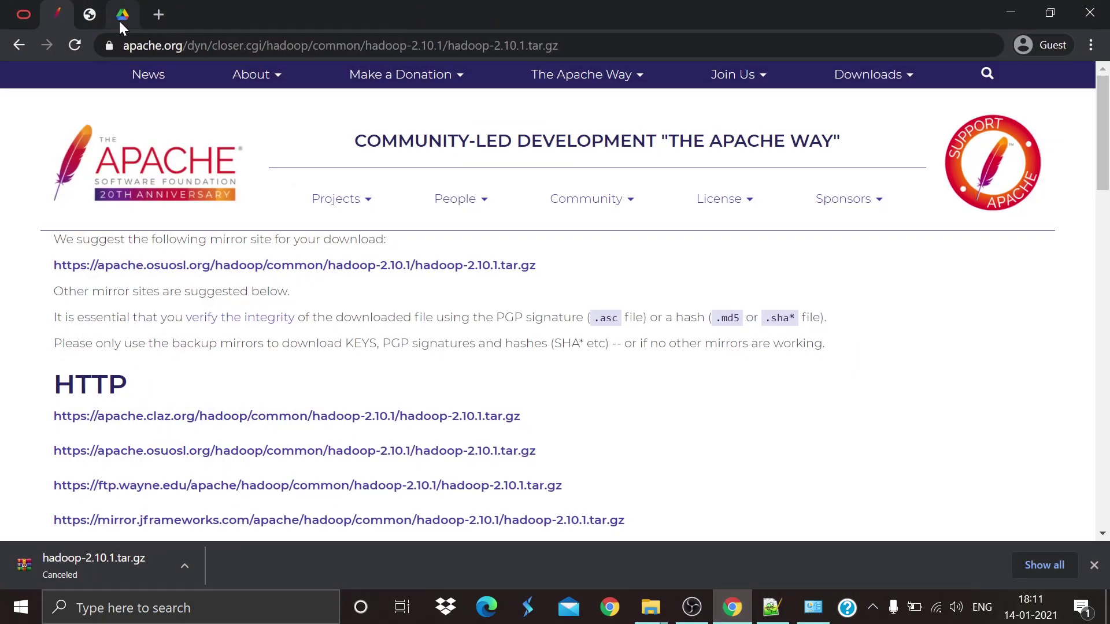
pyautogui.click(120, 18)
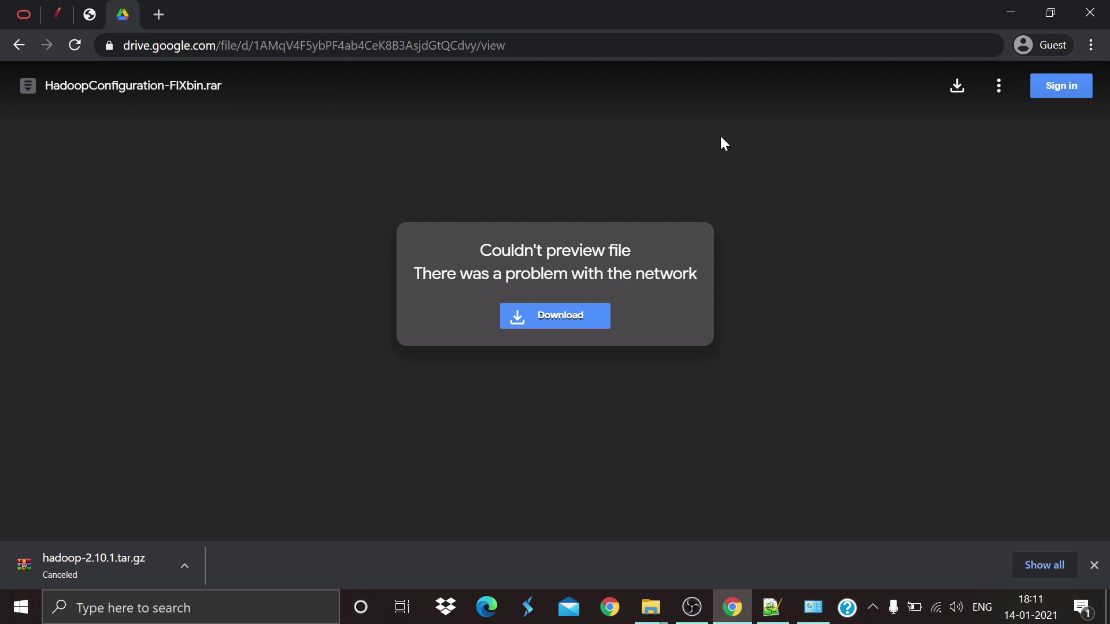
pyautogui.click(1021, 8)
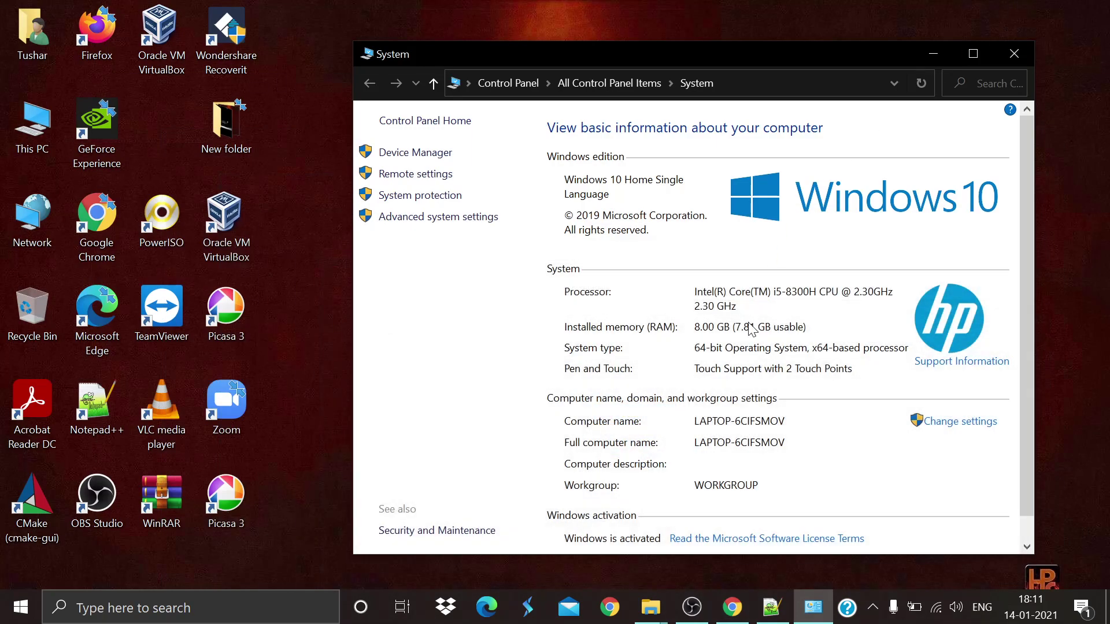
pyautogui.moveTo(650, 607)
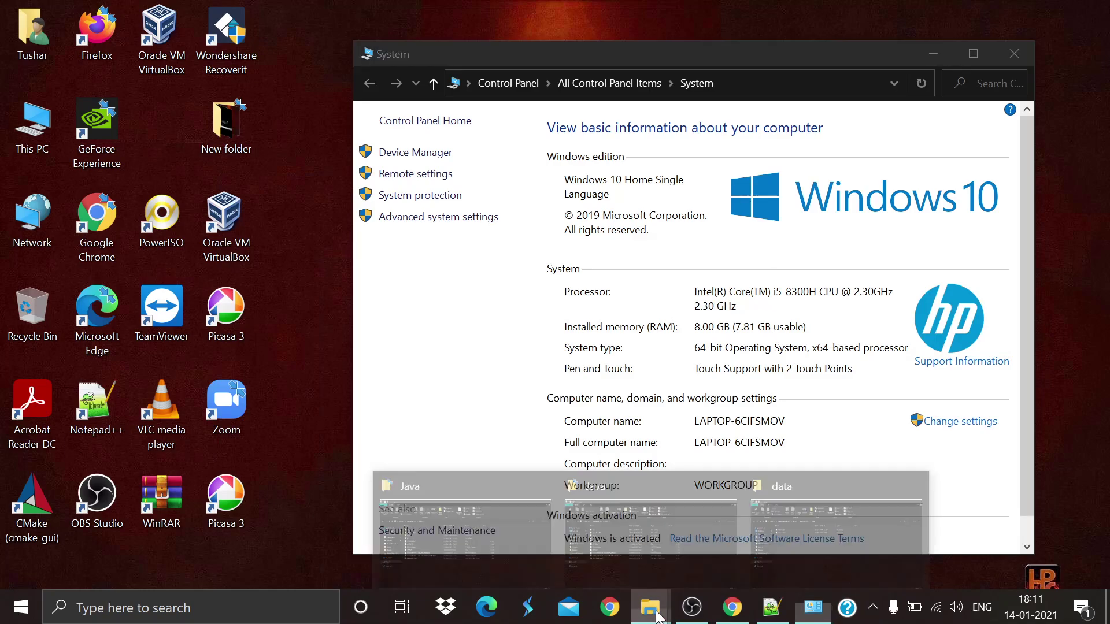
pyautogui.moveTo(728, 526)
pyautogui.click(782, 508)
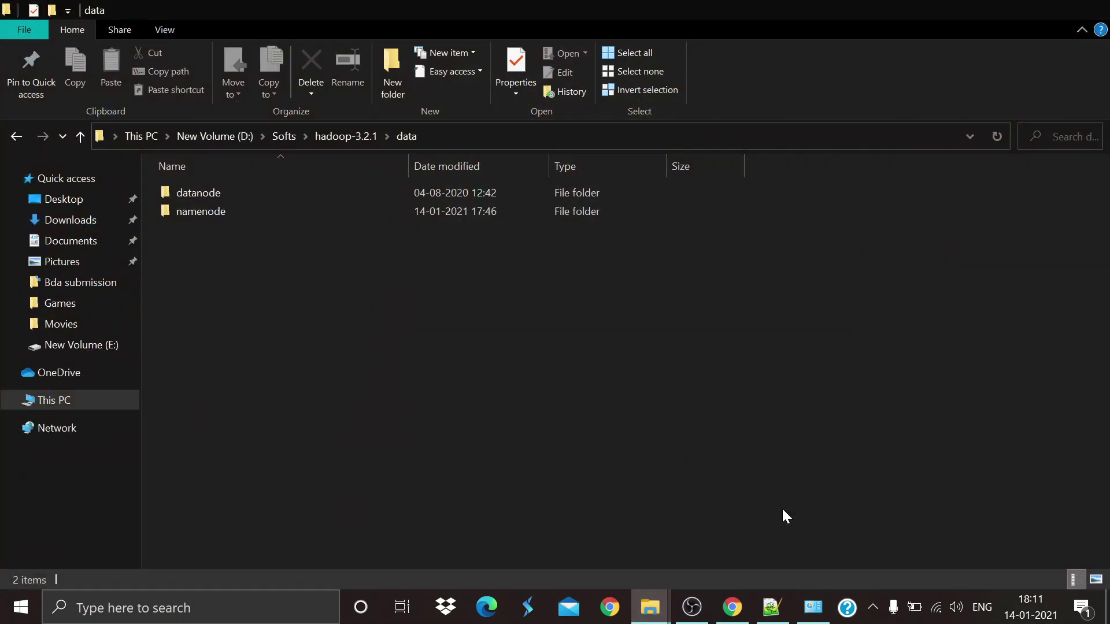
pyautogui.click(17, 136)
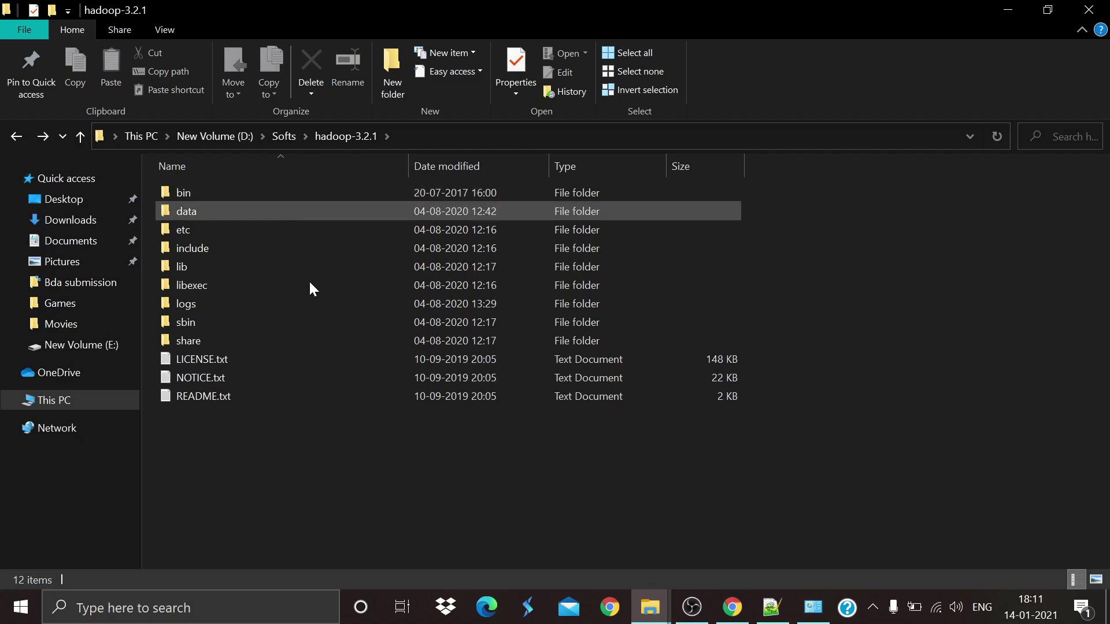
pyautogui.click(1011, 10)
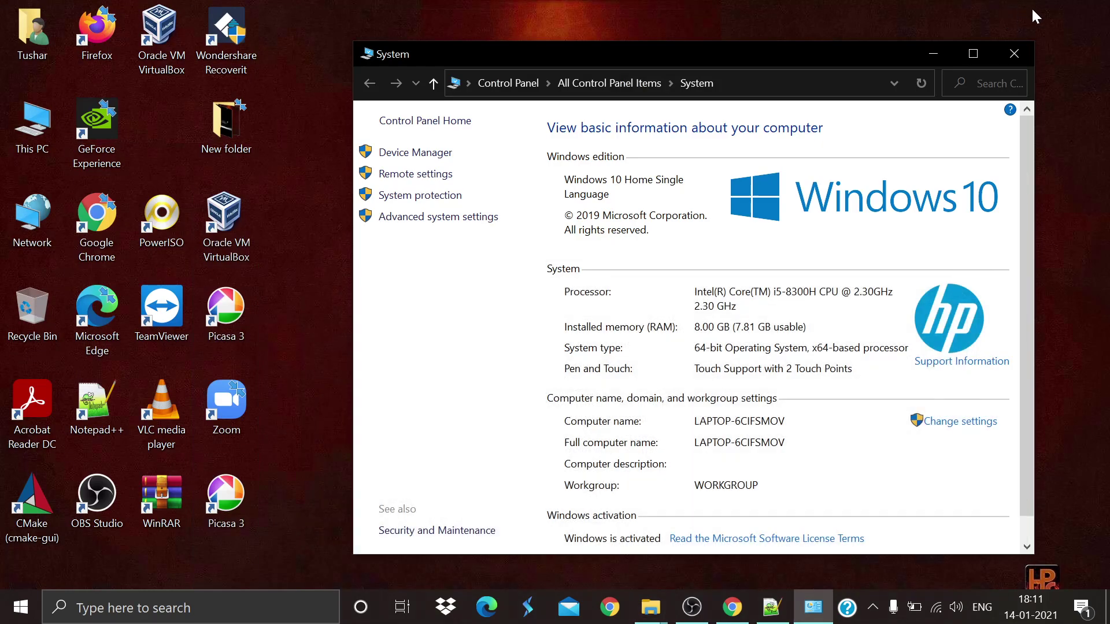
pyautogui.click(729, 21)
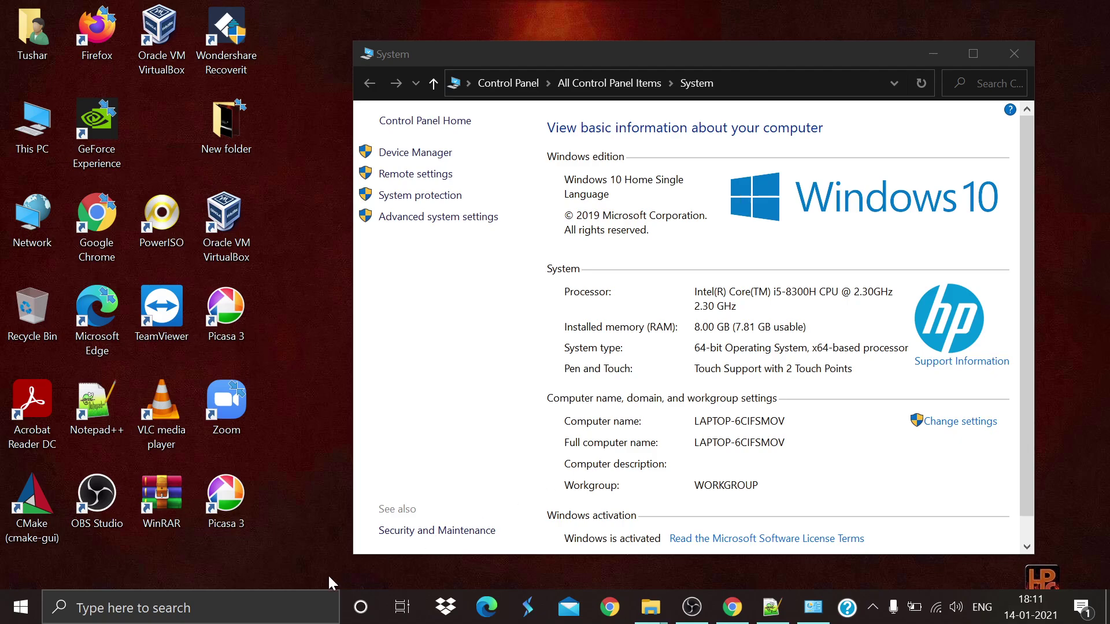
# - Launch Command Prompt by searching 'cmd' from Start
pyautogui.click(21, 607)
pyautogui.write('cmd')
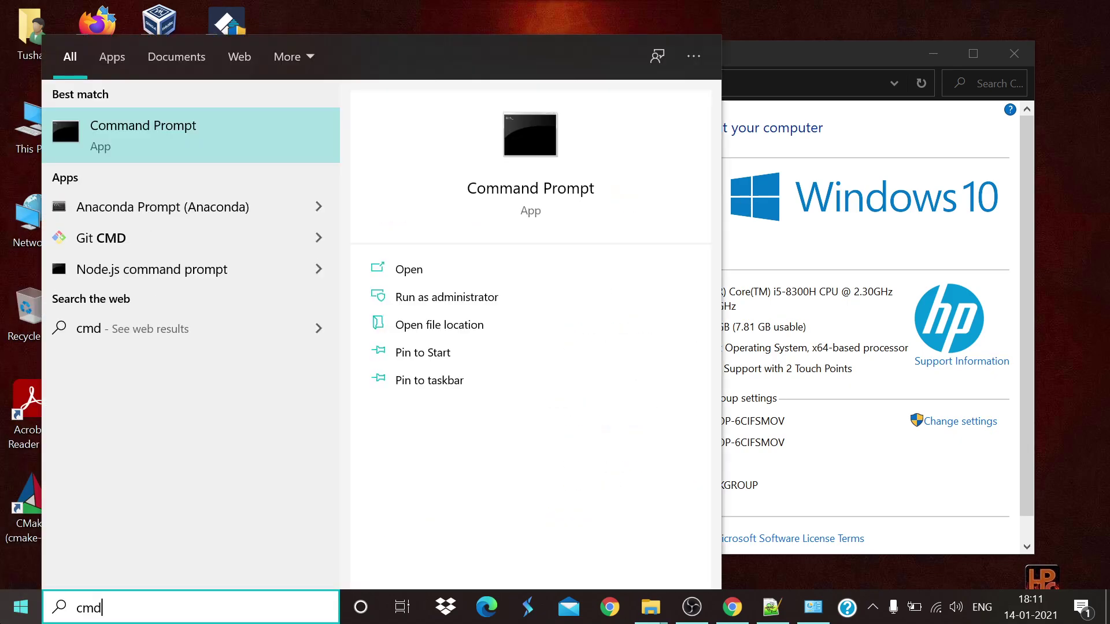
pyautogui.press('Return')
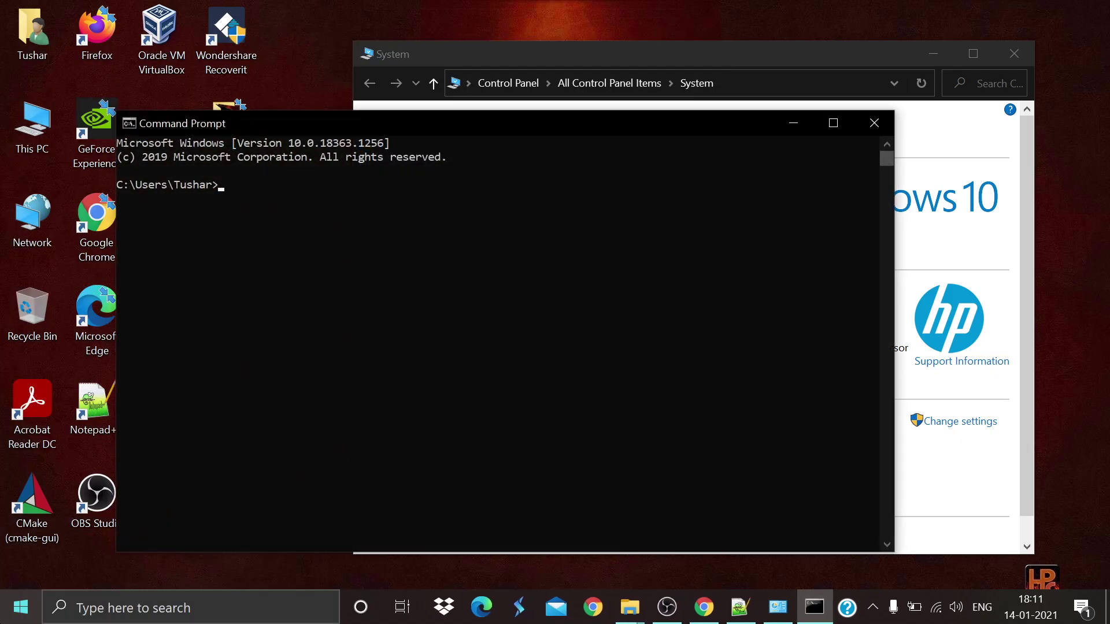
# - Run 'hdfs namenode -format' and answer 'y' to the re-format prompt
pyautogui.write('hdfs namenode -forma')
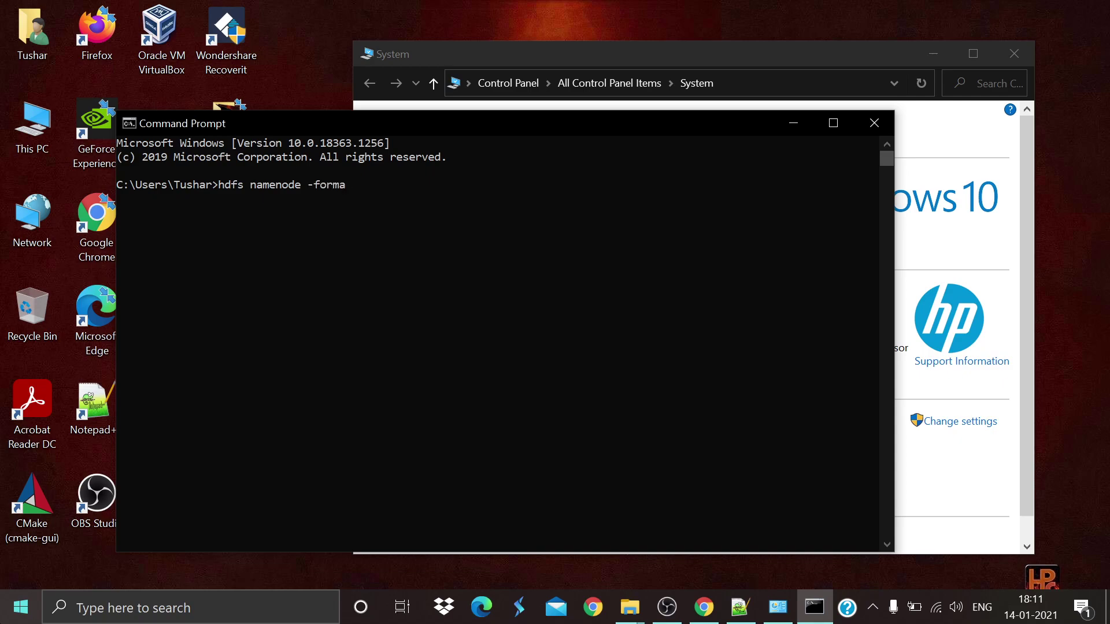
pyautogui.write('t')
pyautogui.press('Return')
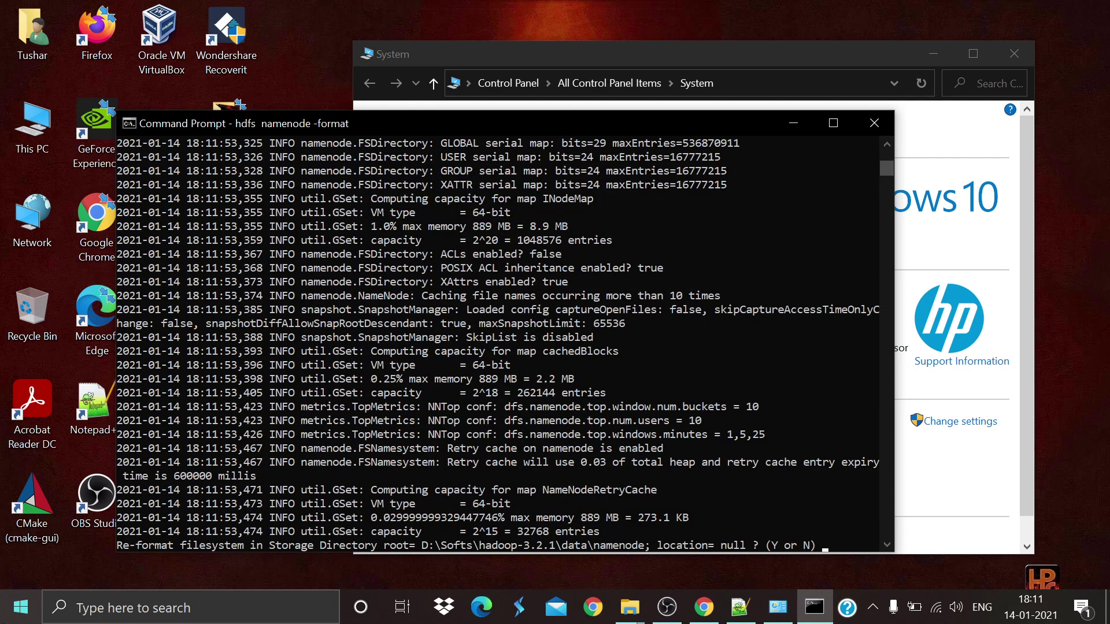
pyautogui.write('y')
pyautogui.press('Return')
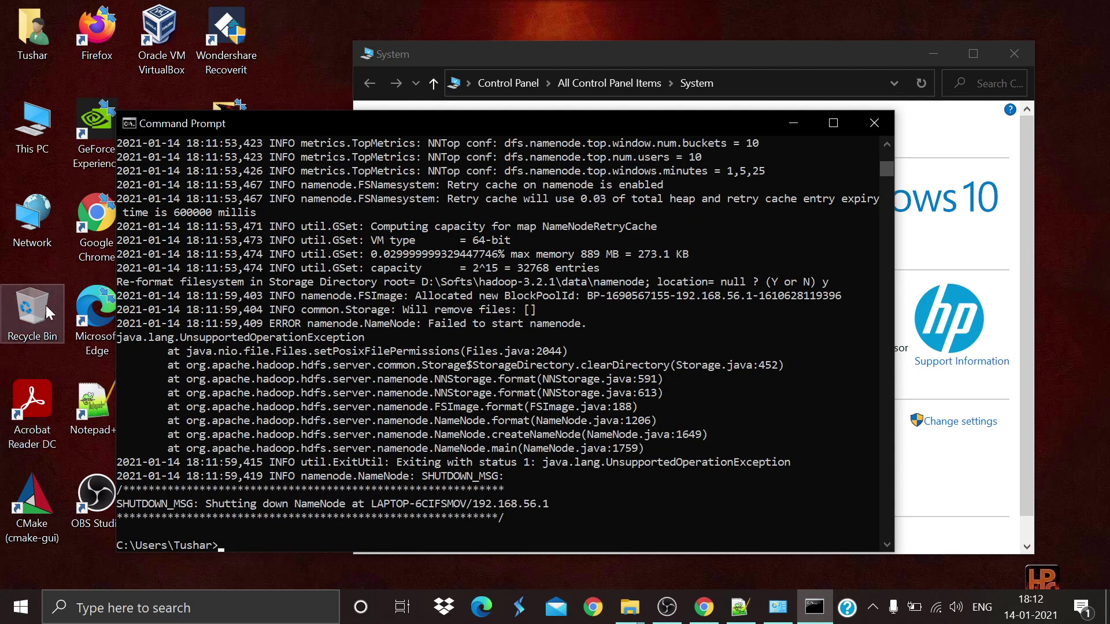
# - Open D:\Softs\hadoop-3.2.1\sbin in File Explorer, select its path, and return to Command Prompt
pyautogui.moveTo(630, 608)
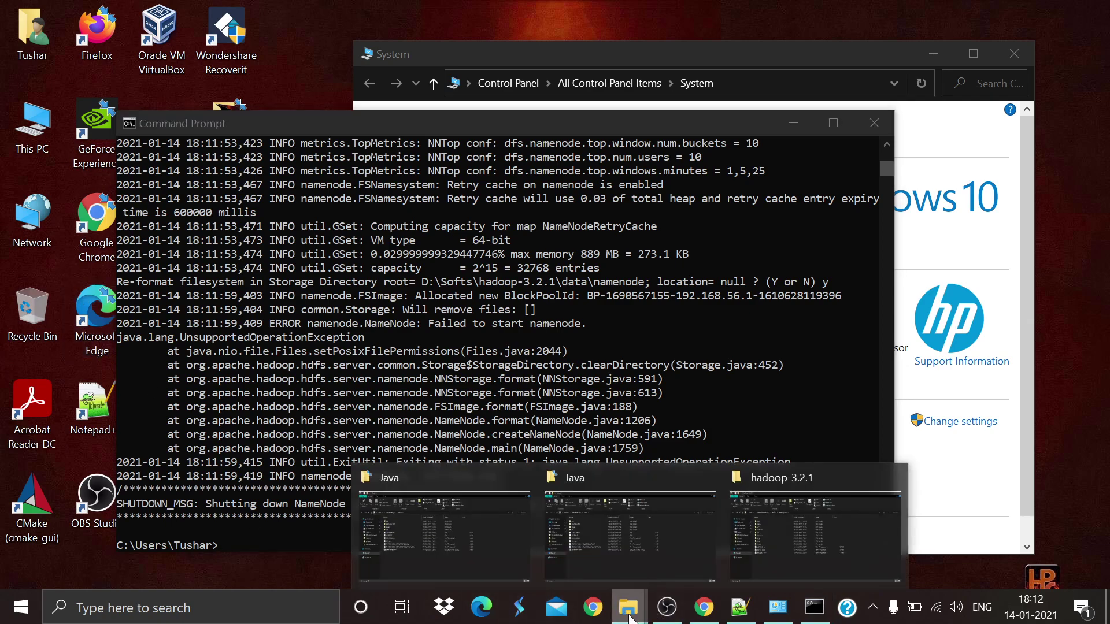
pyautogui.click(809, 491)
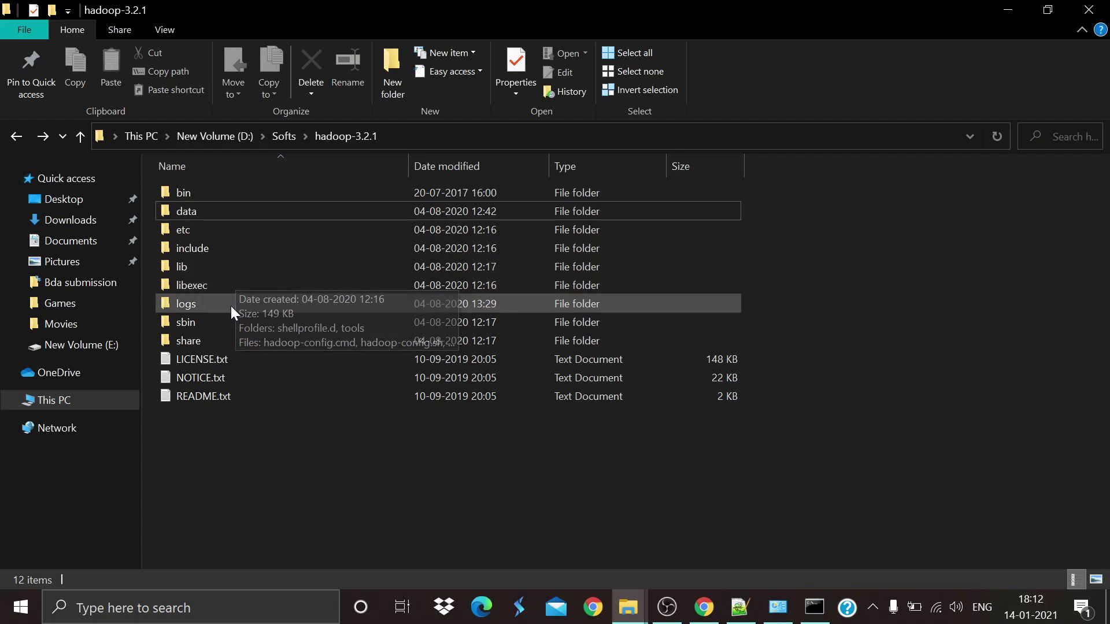
pyautogui.click(238, 323)
pyautogui.doubleClick(239, 323)
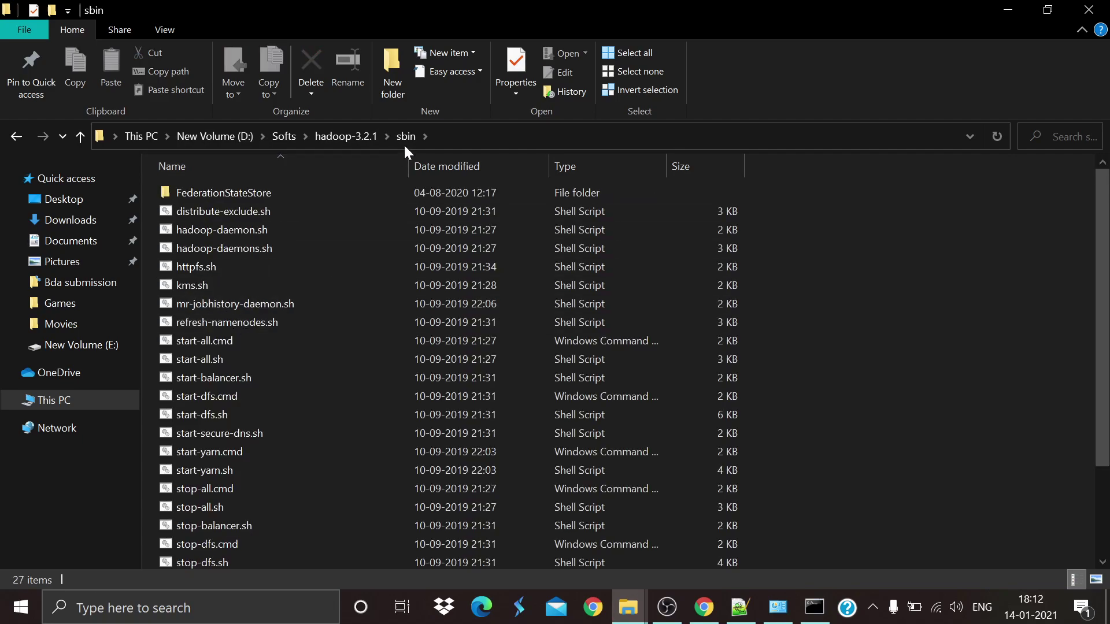
pyautogui.click(458, 134)
pyautogui.hotkey('ctrl', 'c')
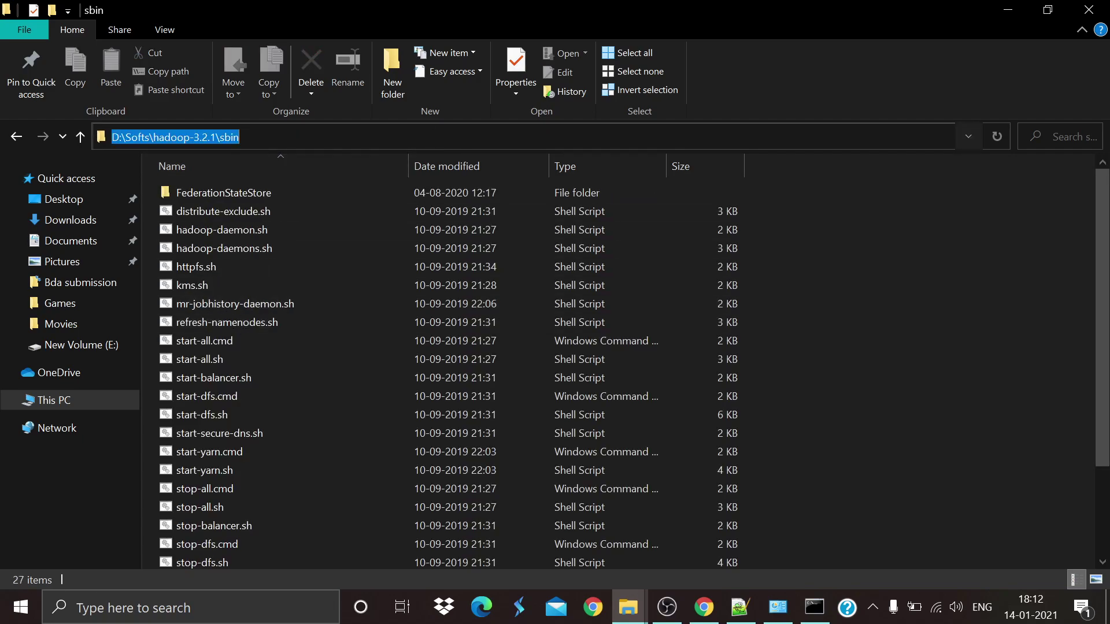
pyautogui.click(816, 606)
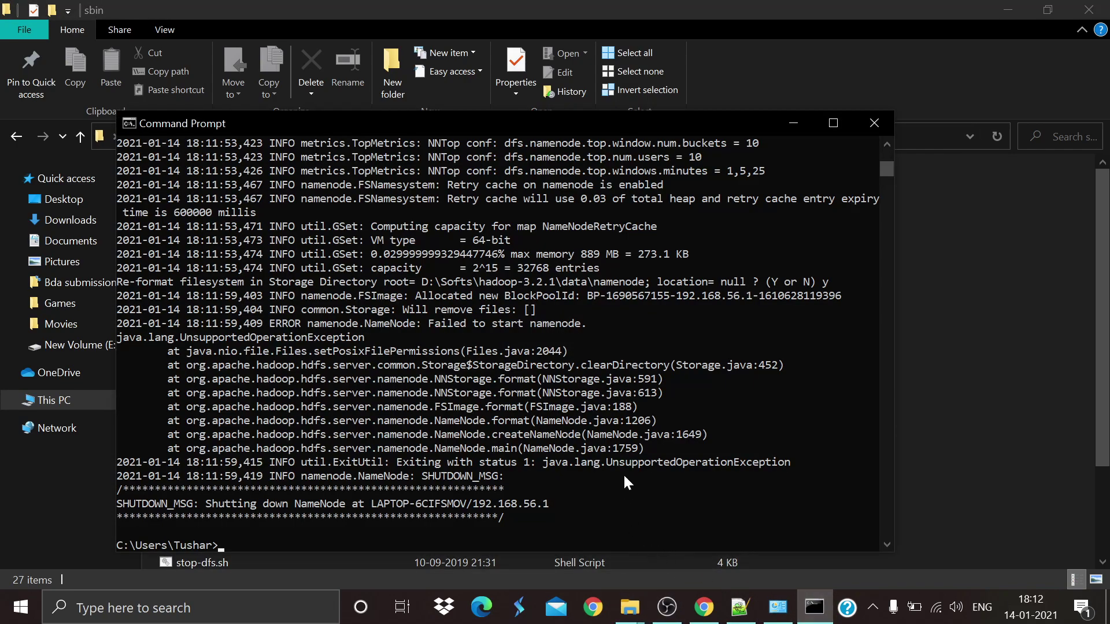
# - Change the console's working directory to D:\Softs\hadoop-3.2.1\sbin on drive D
pyautogui.write('cd')
pyautogui.hotkey('ctrl', 'v')
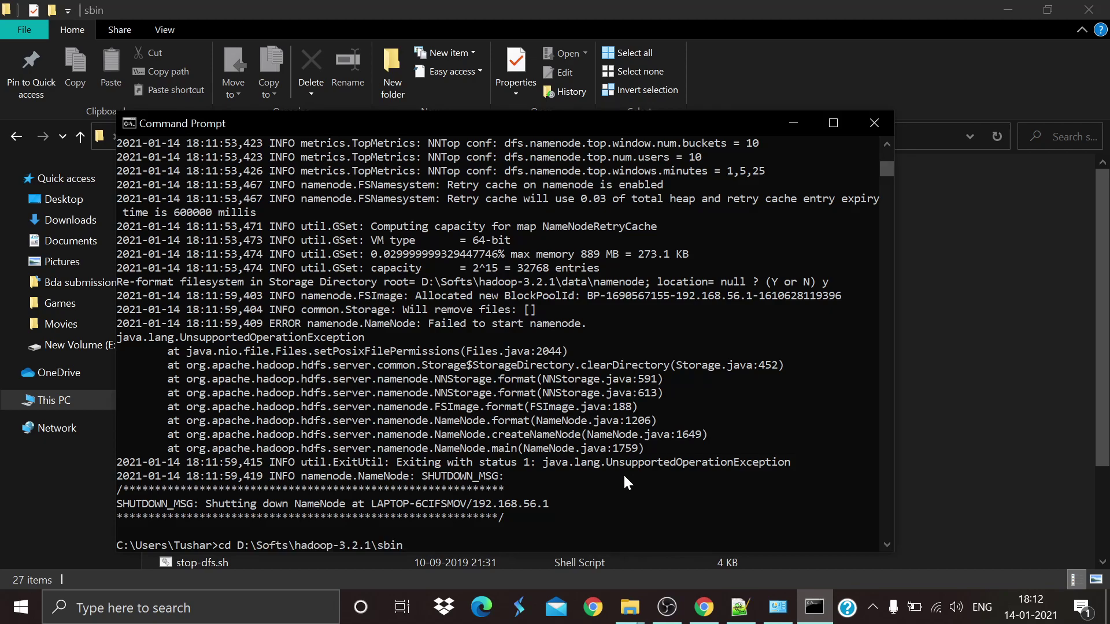
pyautogui.press('Return')
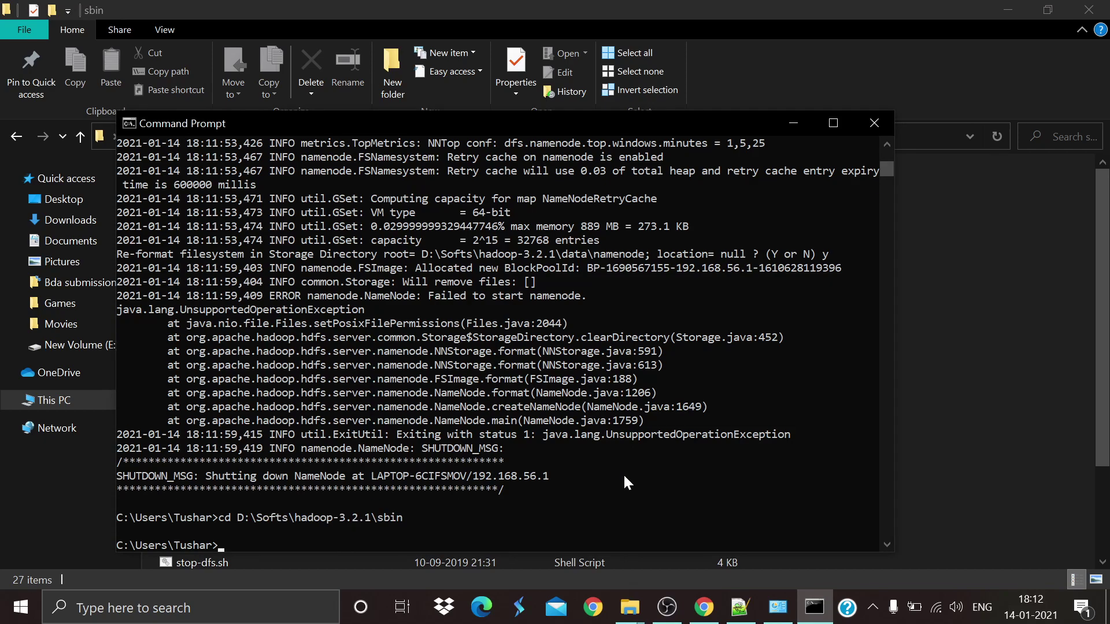
pyautogui.write('d:')
pyautogui.press('Return')
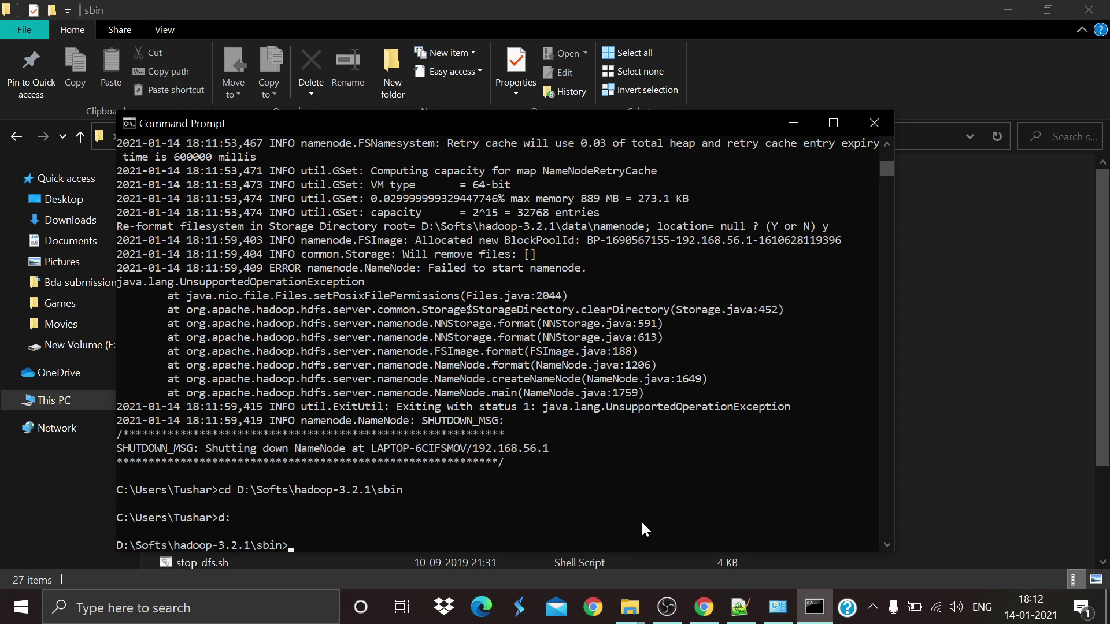
# - Run start-all.cmd to launch the Hadoop daemons in their own windows
pyautogui.write('start')
pyautogui.press('BackSpace')
pyautogui.write('-all.cmd')
pyautogui.press('Return')
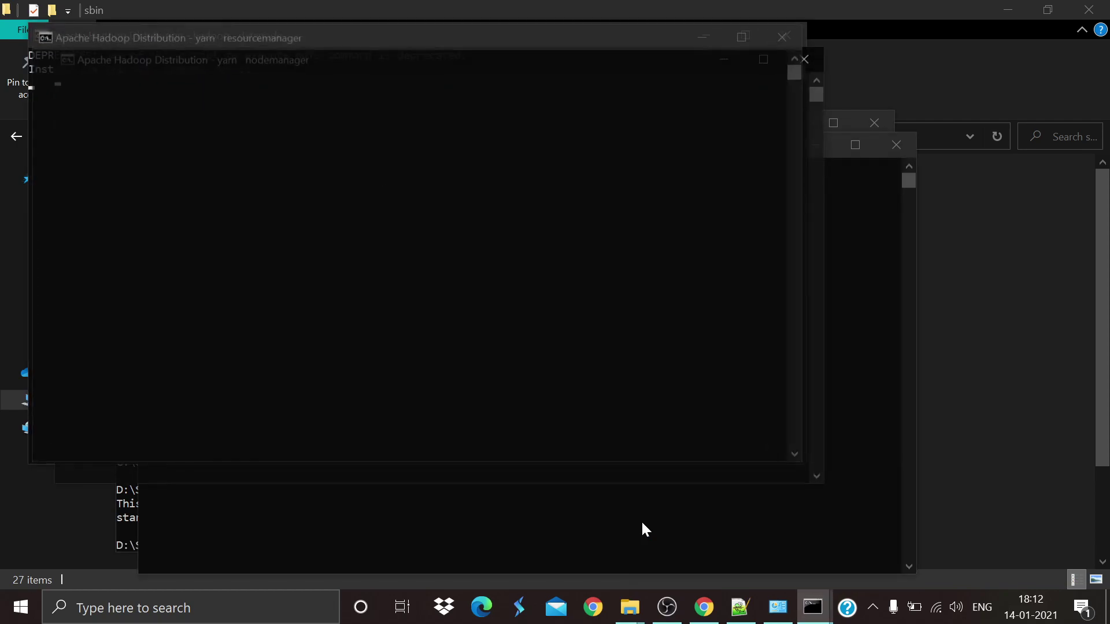